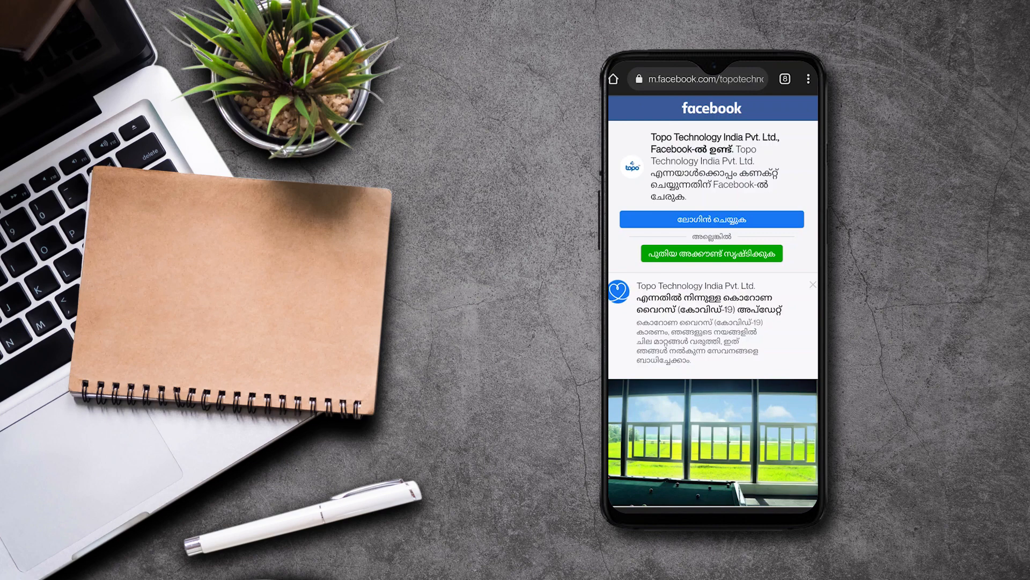
Look over the Topo Technology Facebook page and switch back to the digital brochure in Drive.
scroll(713, 301, down, 3)
scroll(713, 301, up, 3)
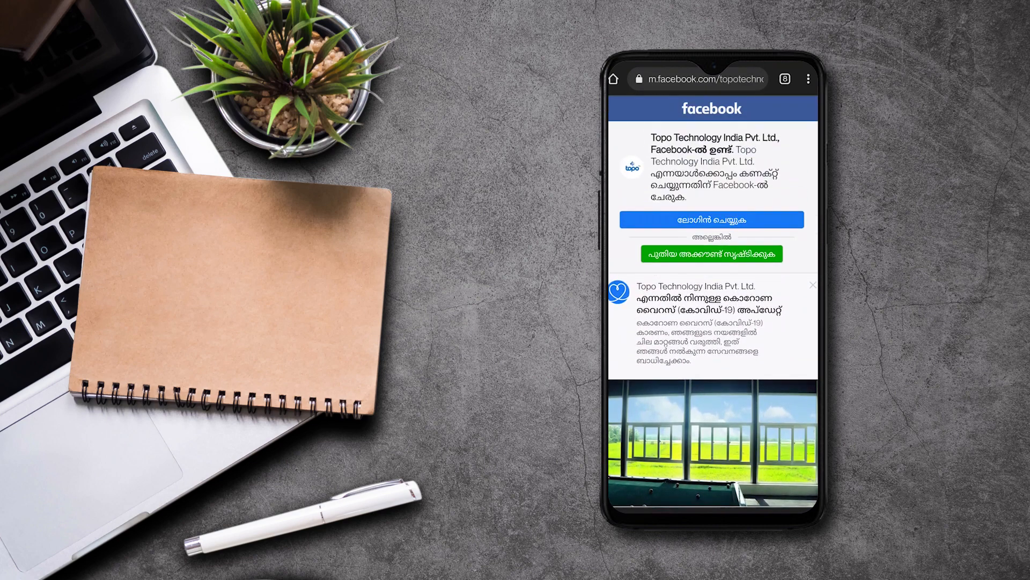
click(758, 511)
drag(677, 344, 768, 343)
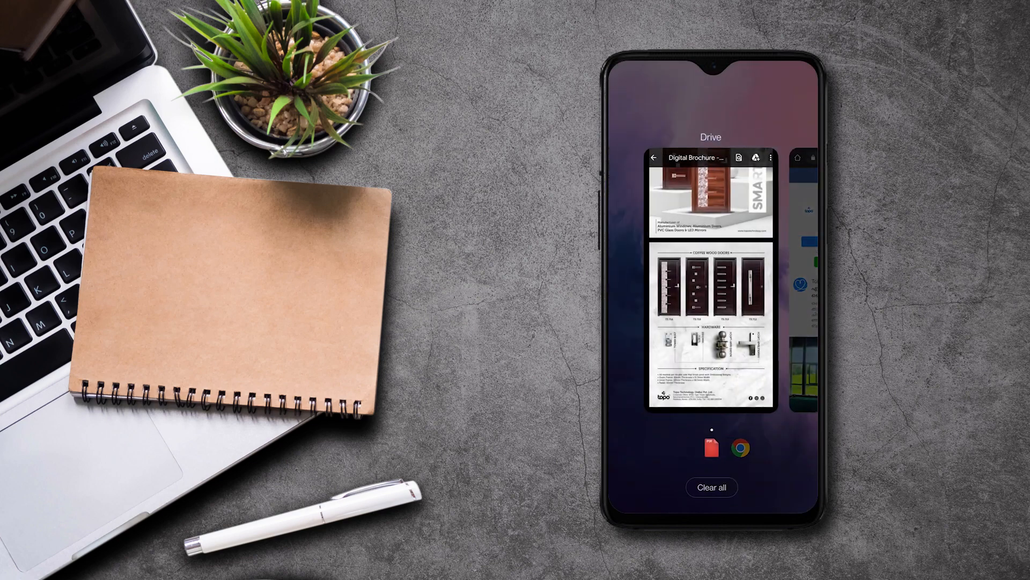
click(743, 383)
Open the brochure's Instagram link, browse the topo_care profile and switch back to the brochure in Drive.
click(789, 482)
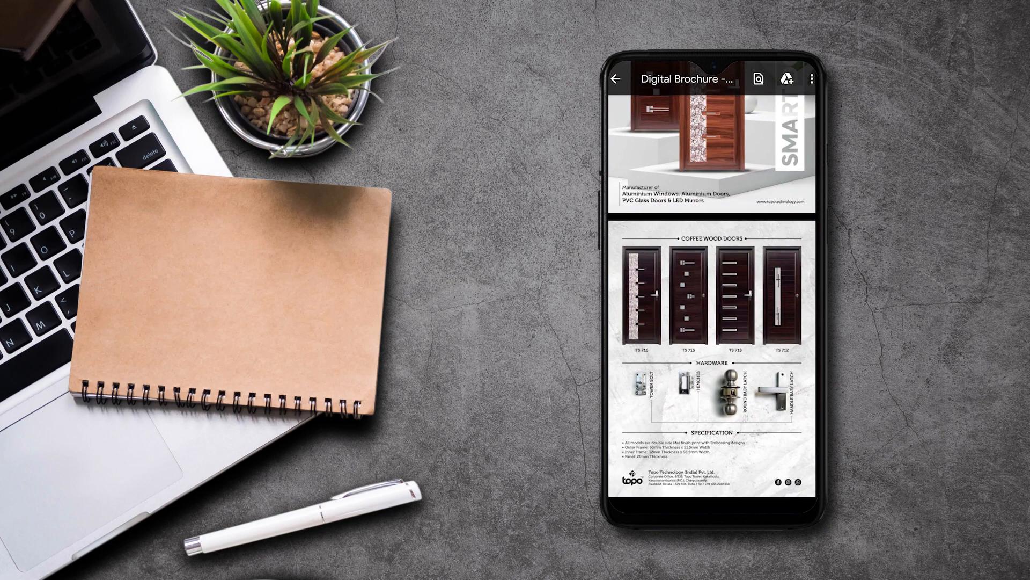
click(752, 411)
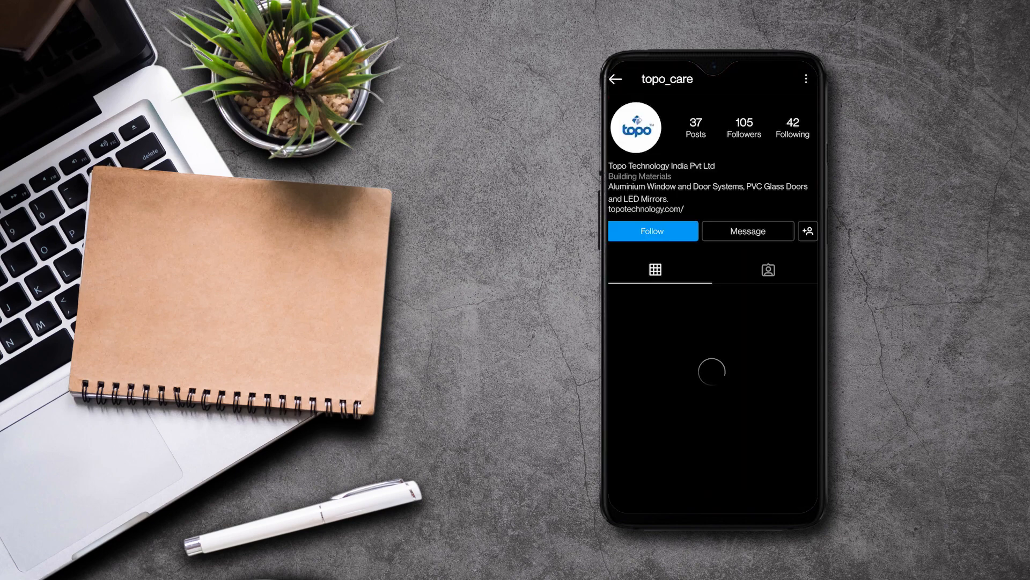
scroll(713, 322, down, 10)
scroll(769, 398, up, 10)
drag(758, 509, 746, 429)
scroll(656, 443, left, 3)
scroll(712, 279, left, 3)
scroll(712, 279, right, 3)
click(713, 279)
Open the brochure's WhatsApp link, view the chat and switch back to the brochure in Drive.
click(798, 482)
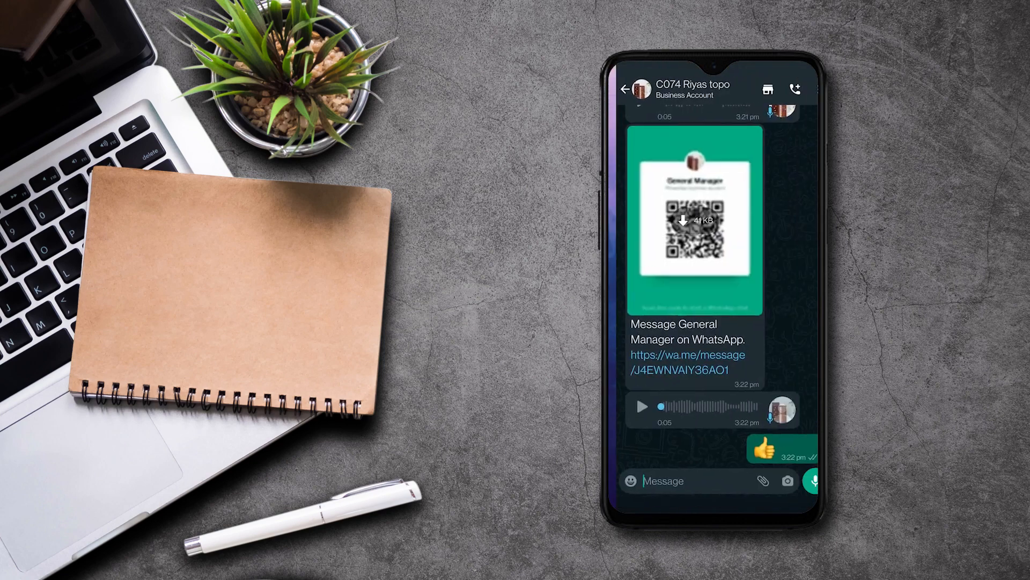
click(757, 510)
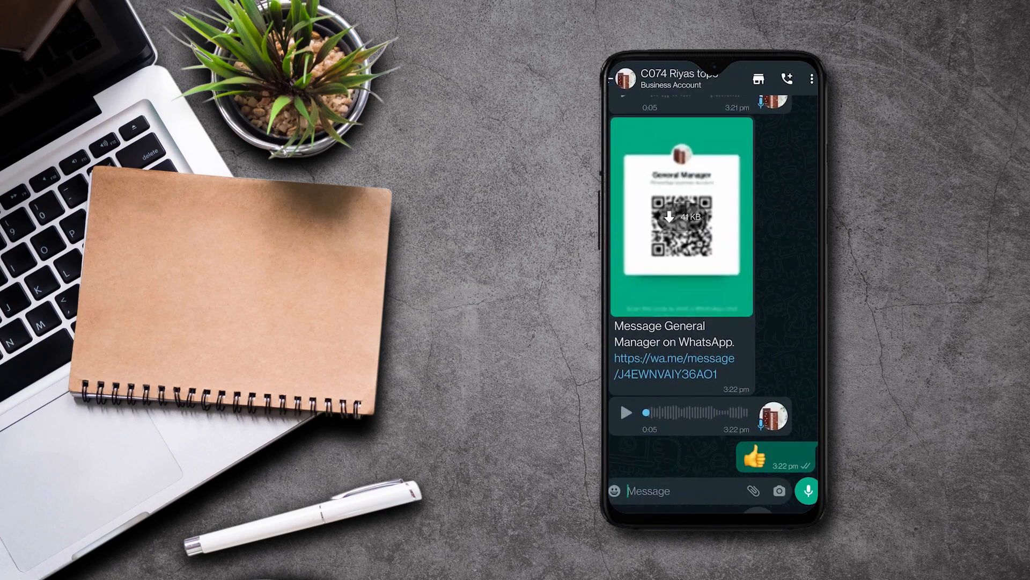
click(684, 450)
click(723, 386)
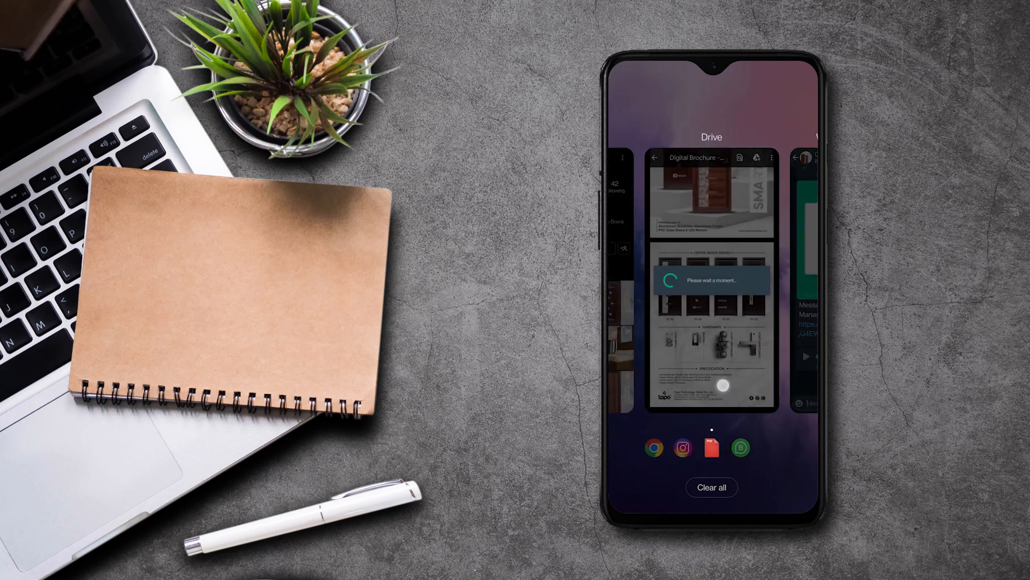
Open the brochure's company address in Maps, view the location and switch back to the brochure in Drive.
click(696, 481)
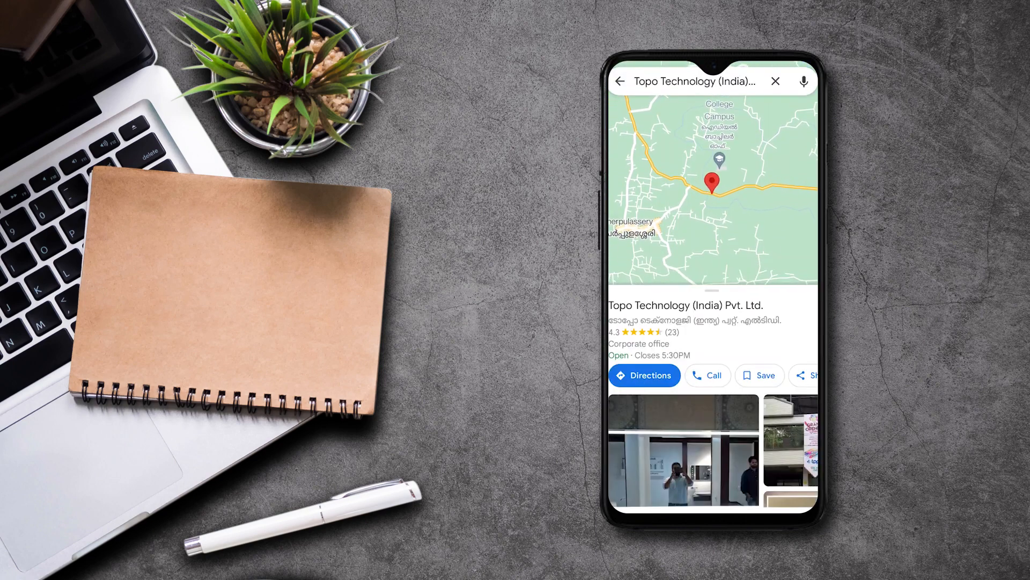
click(758, 510)
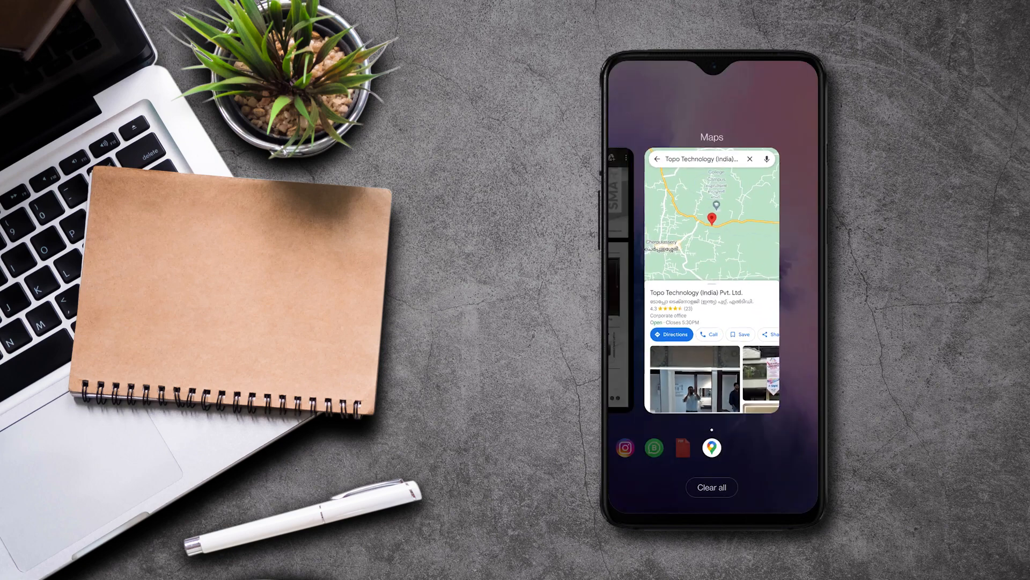
drag(665, 301, 778, 300)
click(712, 300)
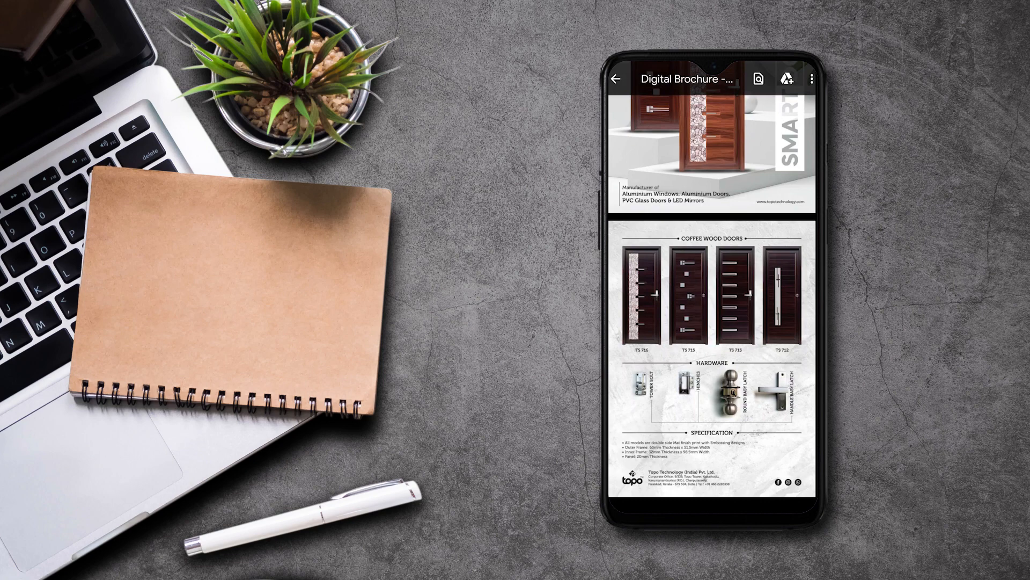
Open the brochure's telephone number with Phone just once and return to the brochure's first page to test its website link.
scroll(719, 446, up, 5)
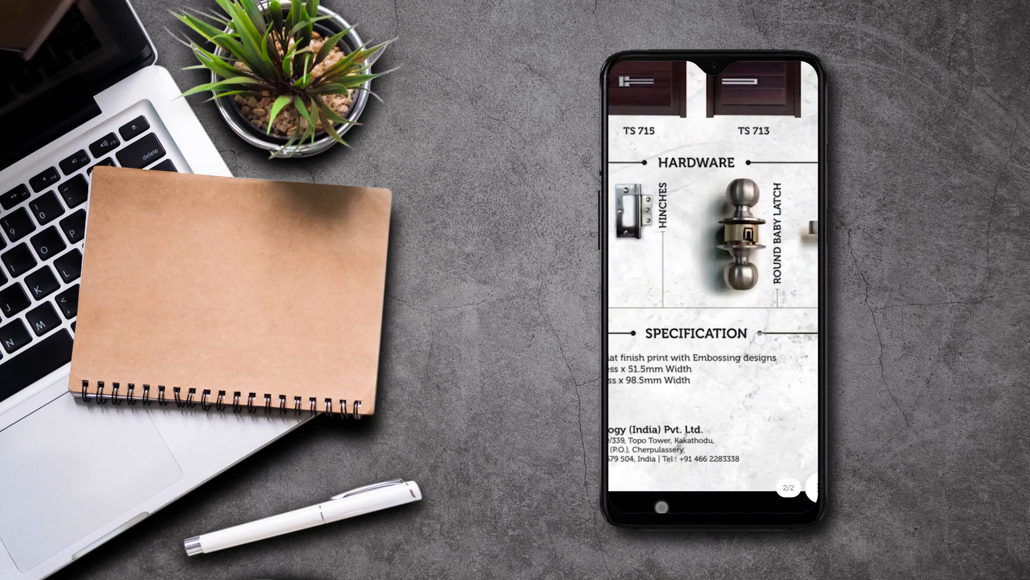
drag(760, 337, 807, 332)
click(776, 453)
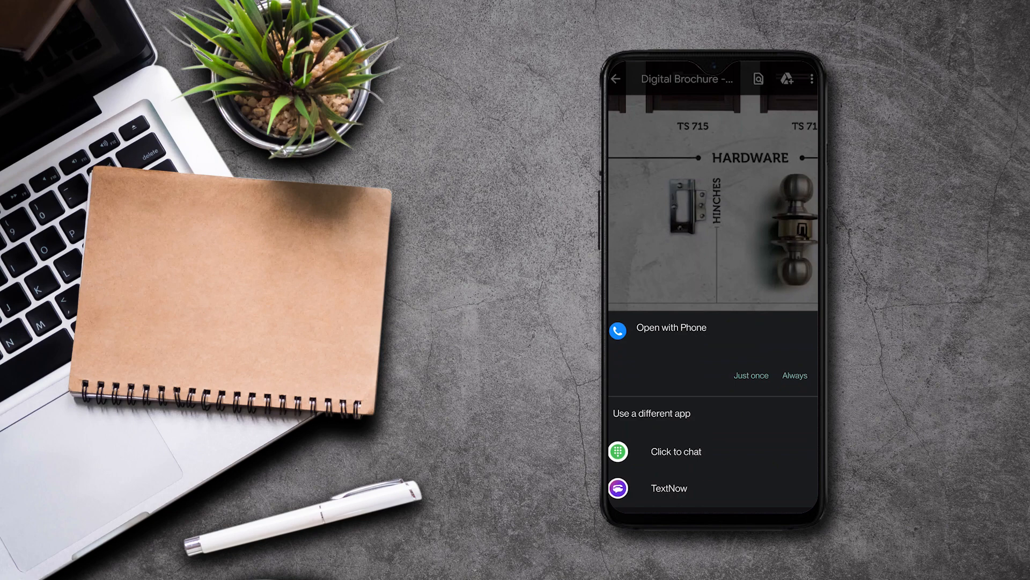
click(751, 376)
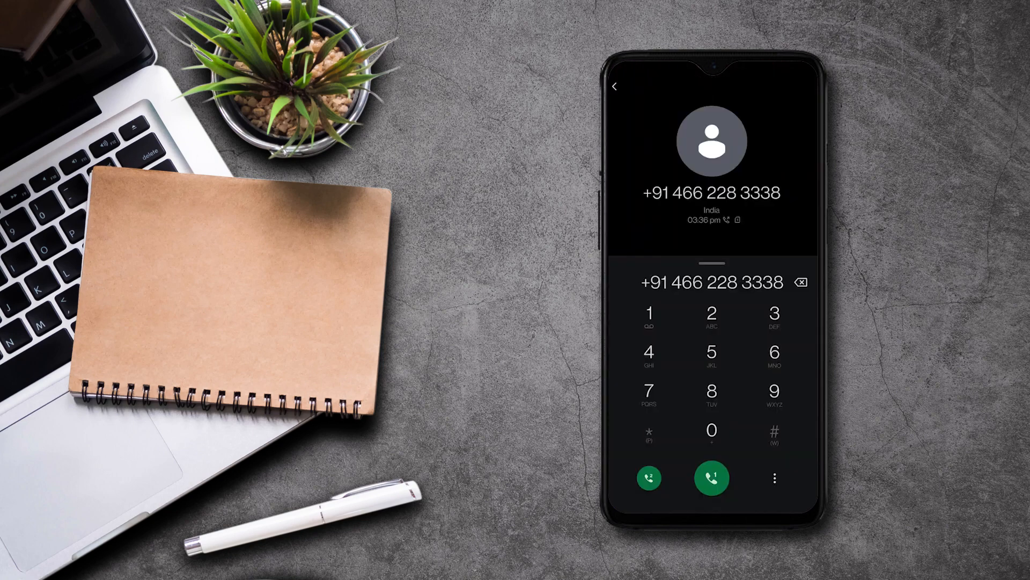
click(775, 478)
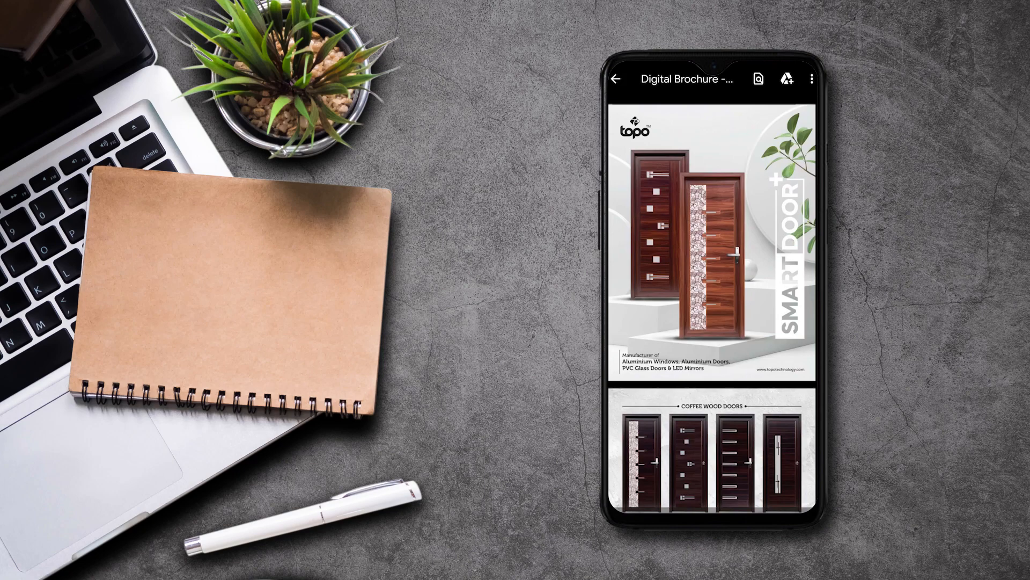
click(786, 371)
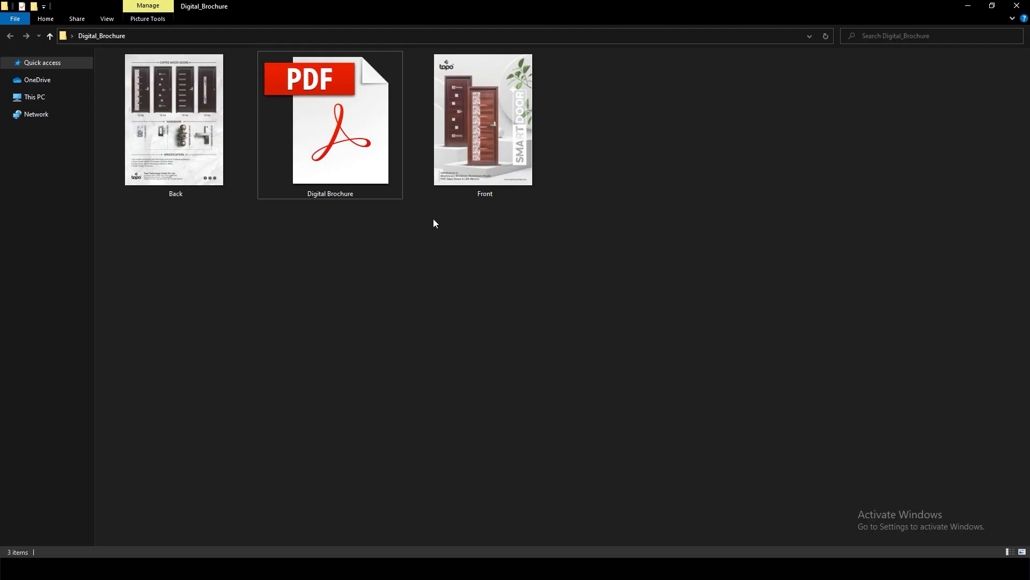
Open the Digital Brochure PDF from the Digital_Brochure folder in Adobe Acrobat DC and fit the whole page in view.
click(152, 149)
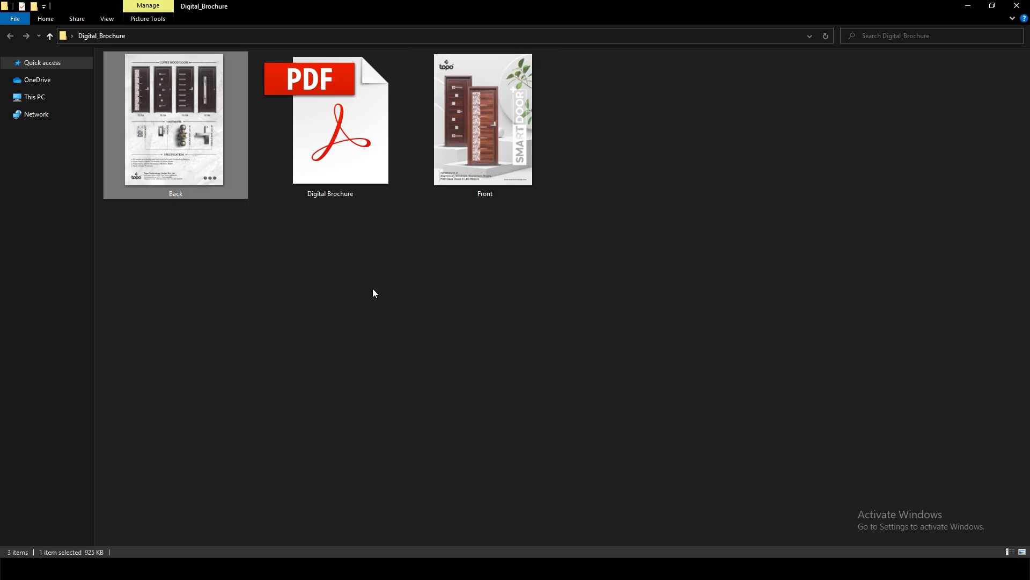
click(348, 156)
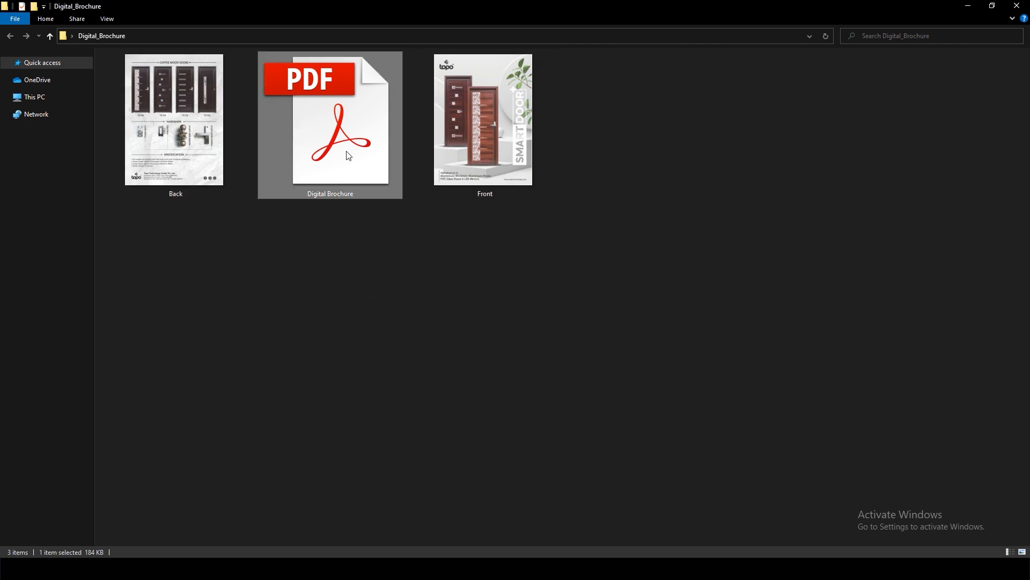
right_click(347, 155)
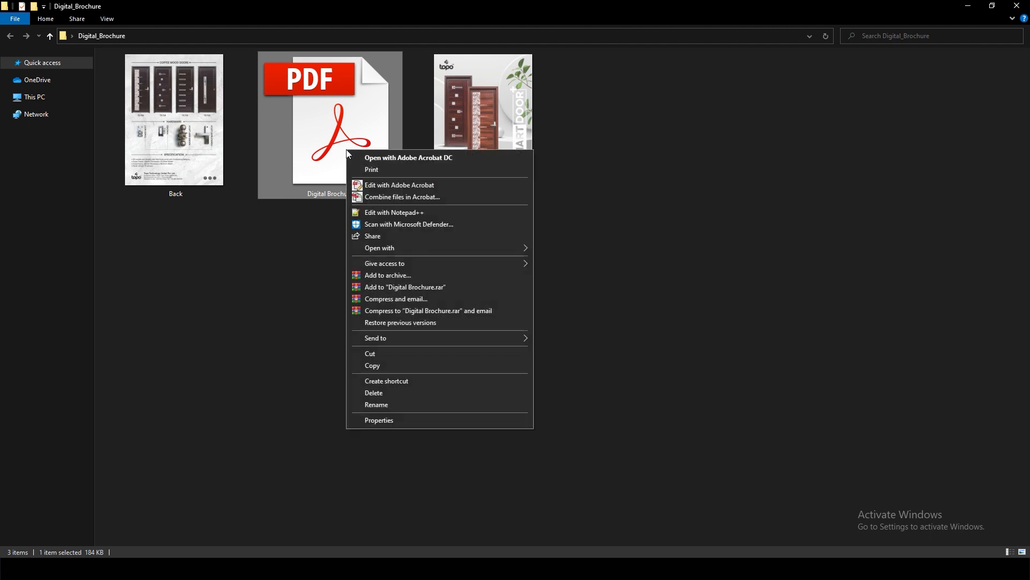
click(374, 158)
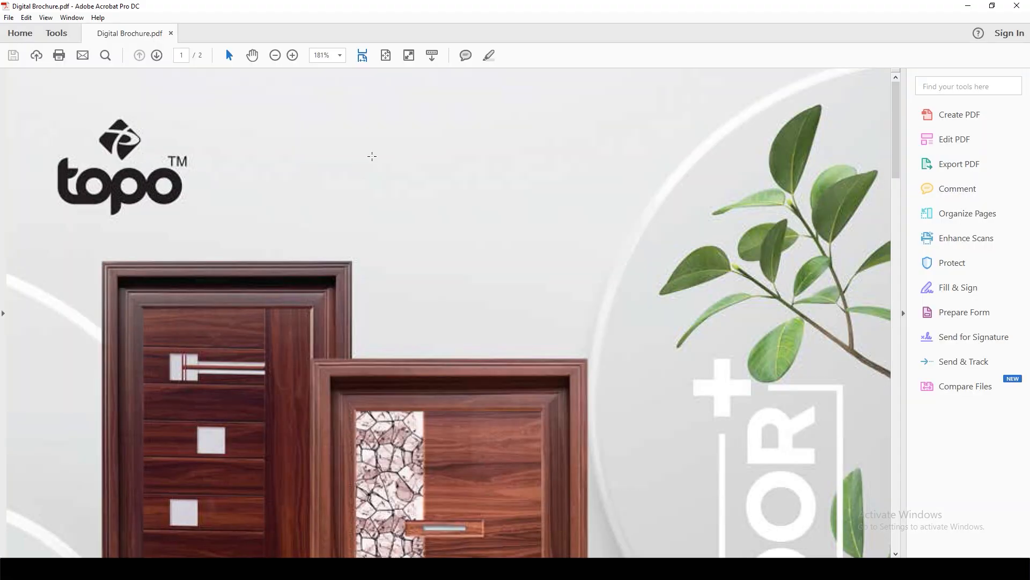
click(385, 55)
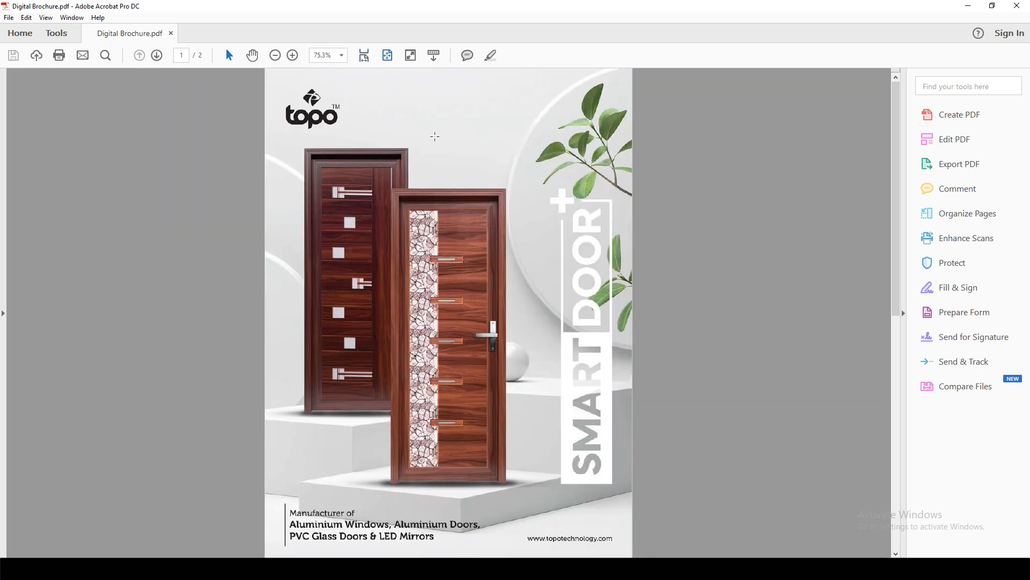
Start preparing a form from Digital Brochure.pdf, without requiring signatures.
click(958, 314)
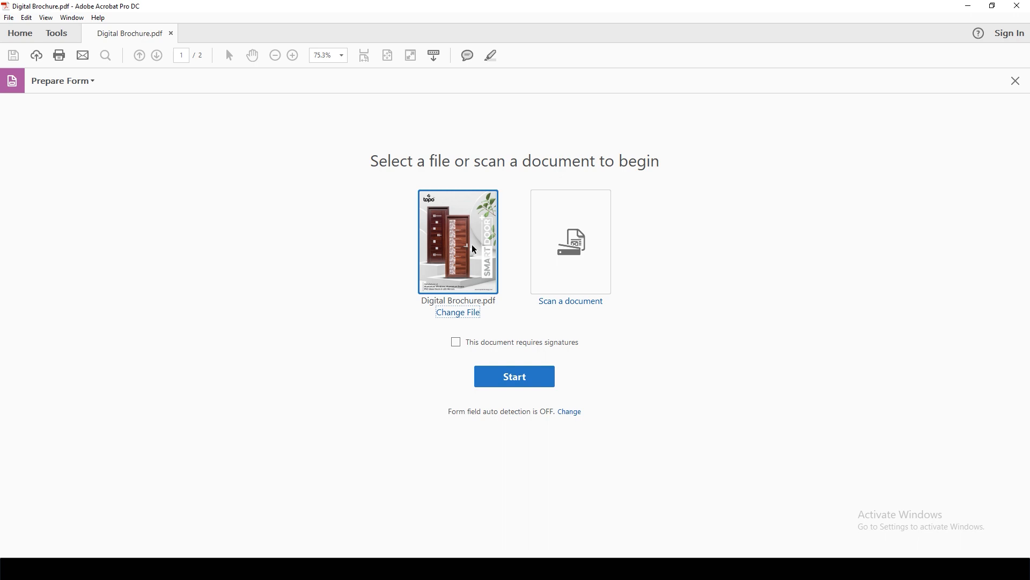
click(542, 382)
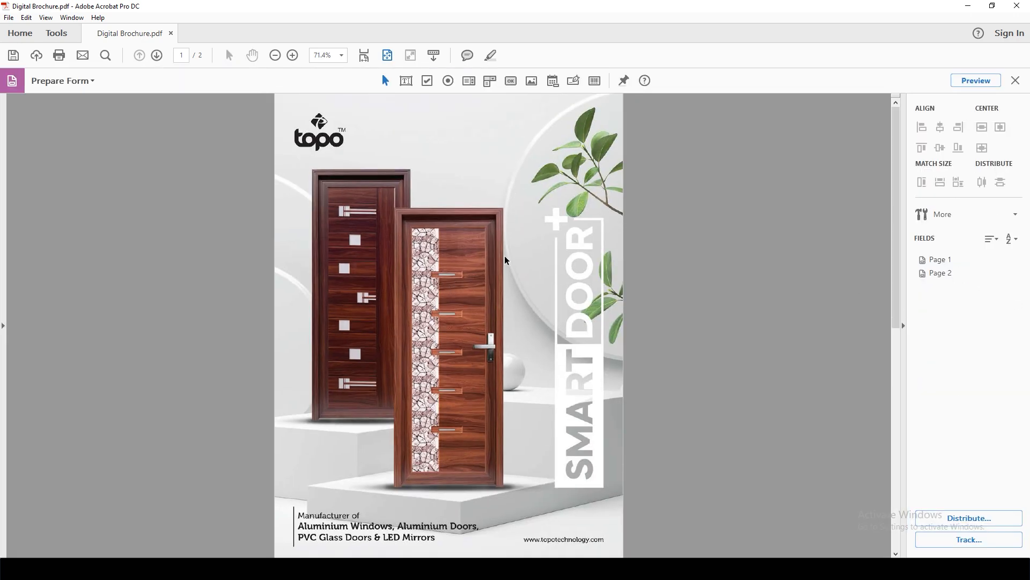
scroll(505, 257, down, 1)
scroll(505, 257, up, 1)
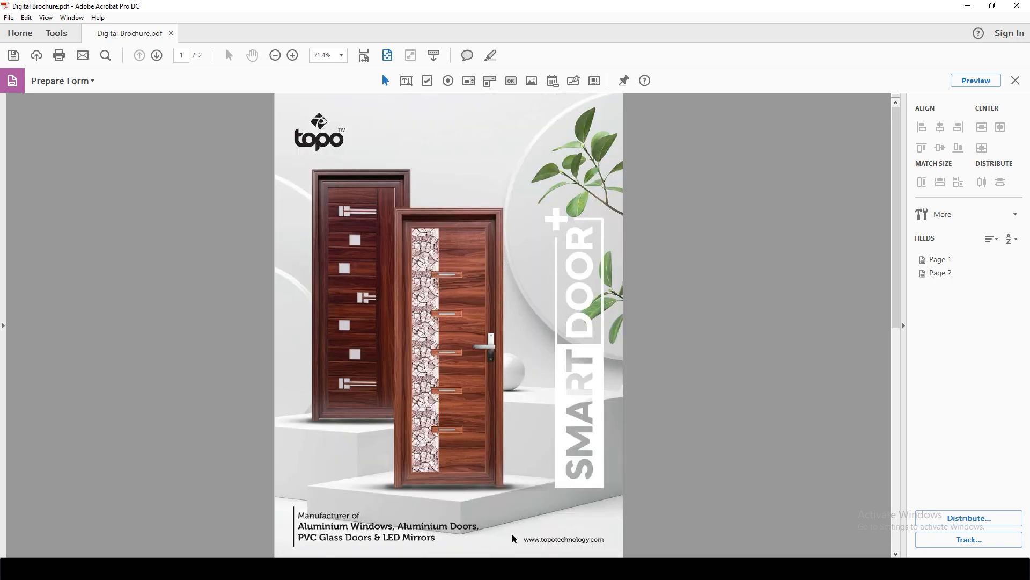
Add a button field with no fill color that covers the full website address at the foot of page 1.
click(512, 81)
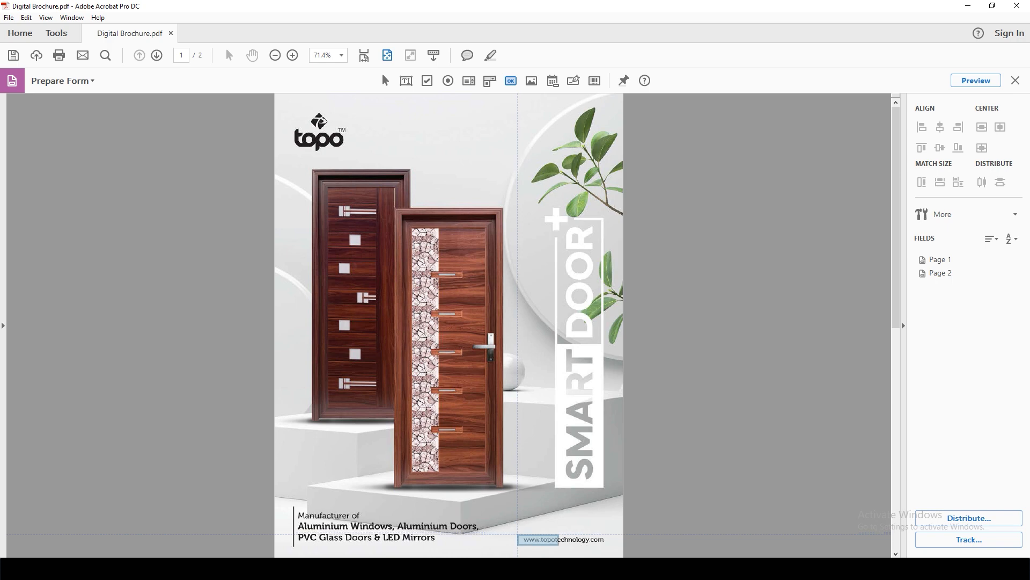
click(553, 545)
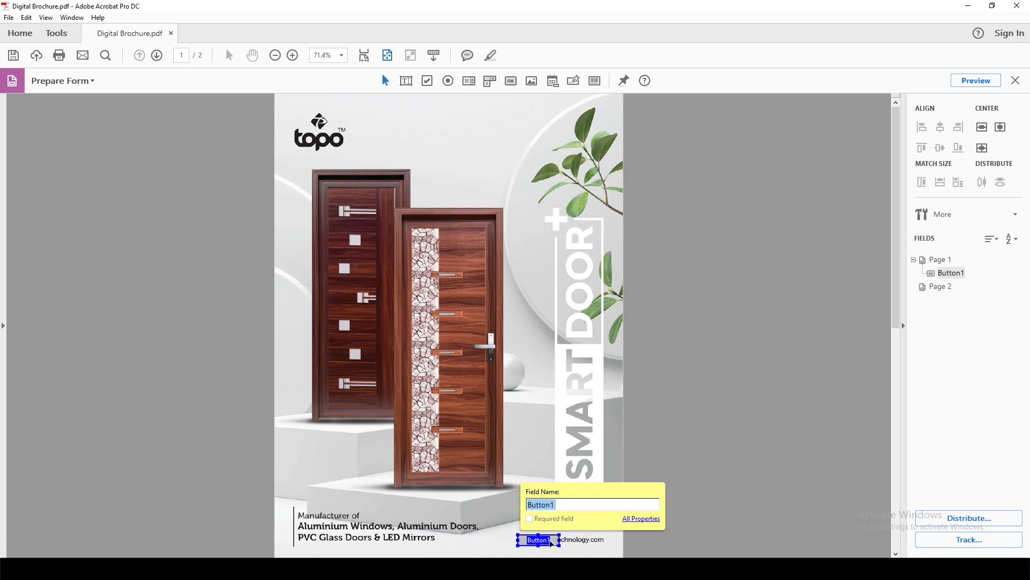
right_click(552, 544)
click(578, 297)
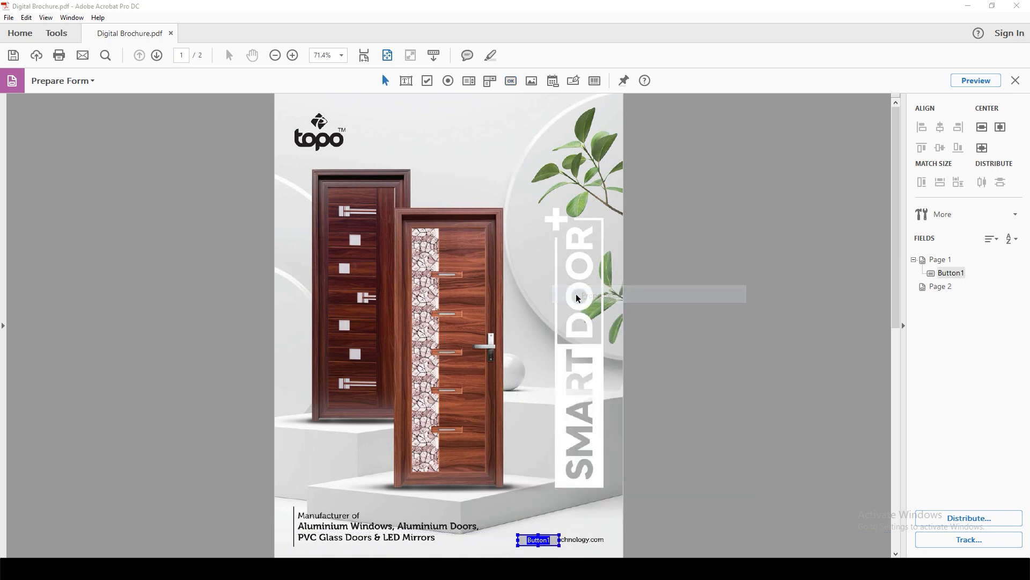
click(387, 168)
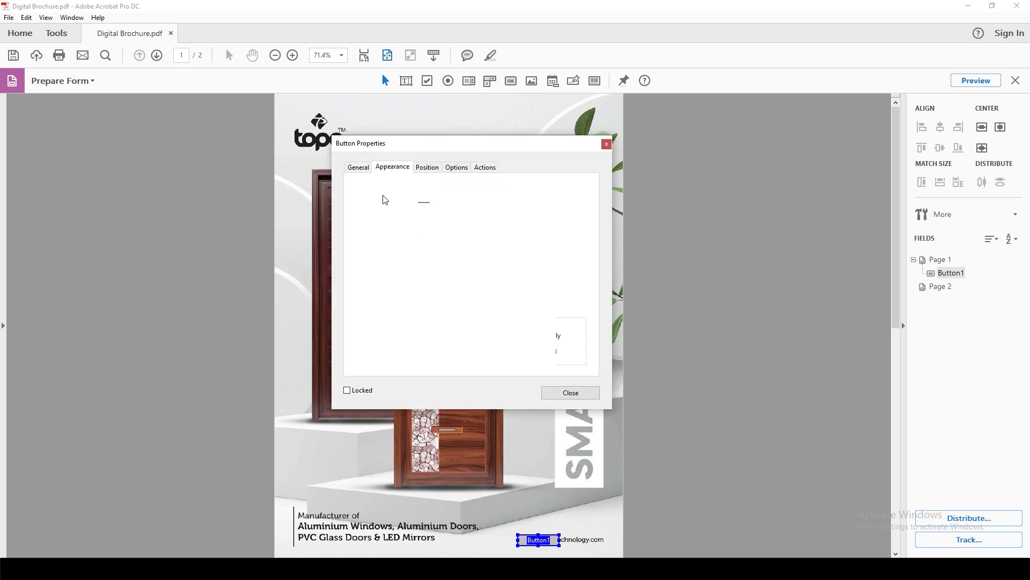
click(424, 221)
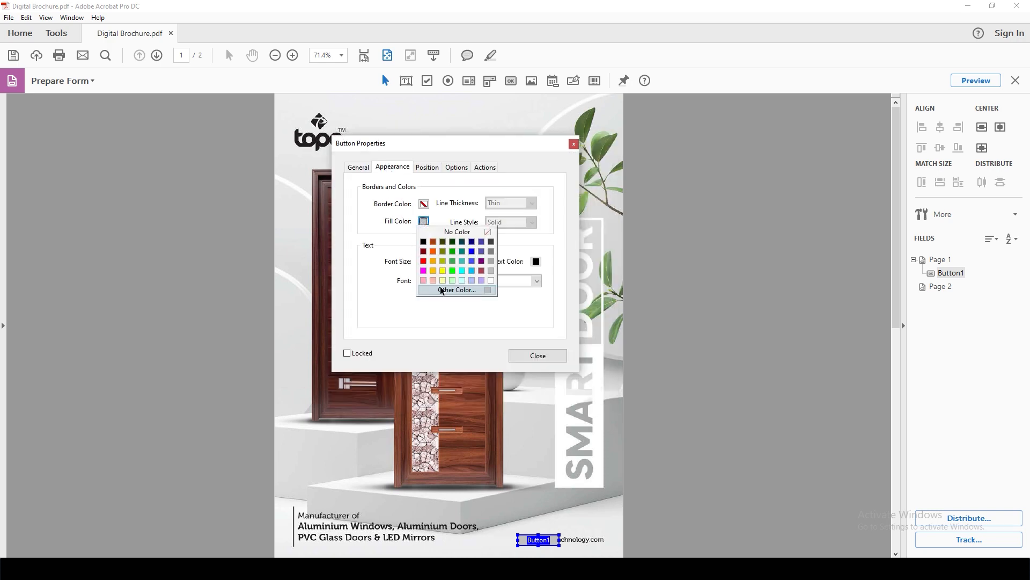
click(488, 233)
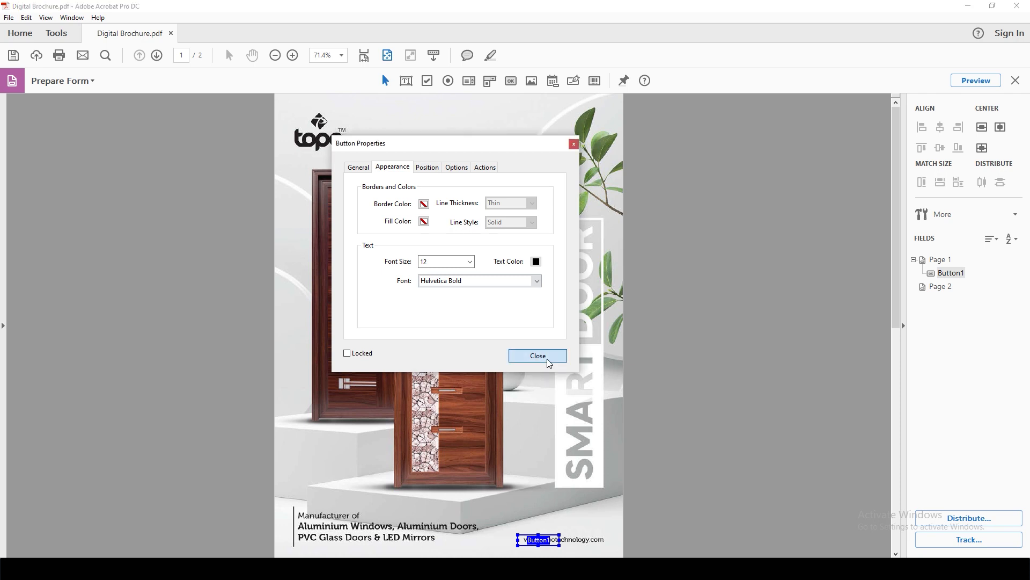
click(538, 356)
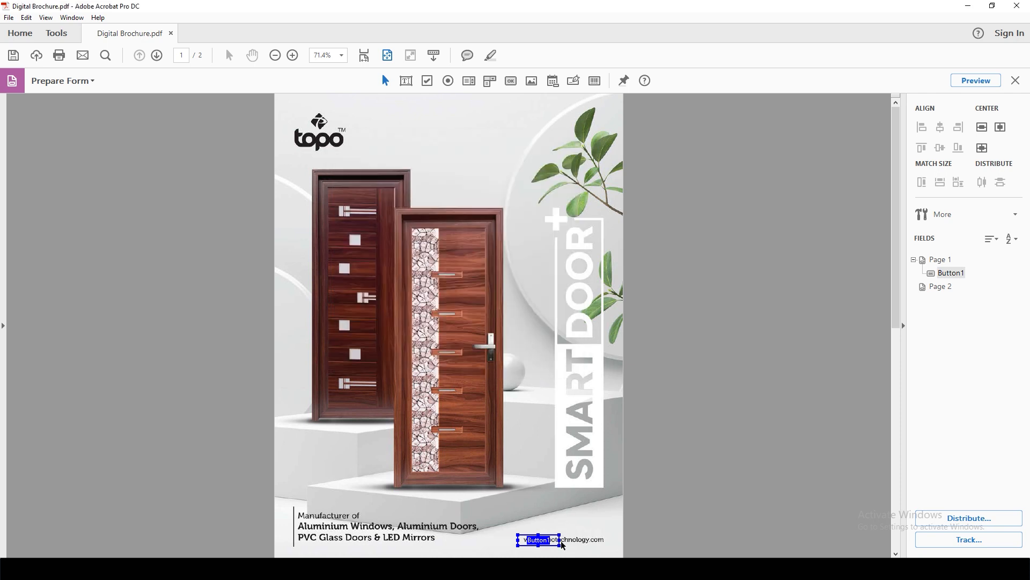
drag(559, 539, 611, 540)
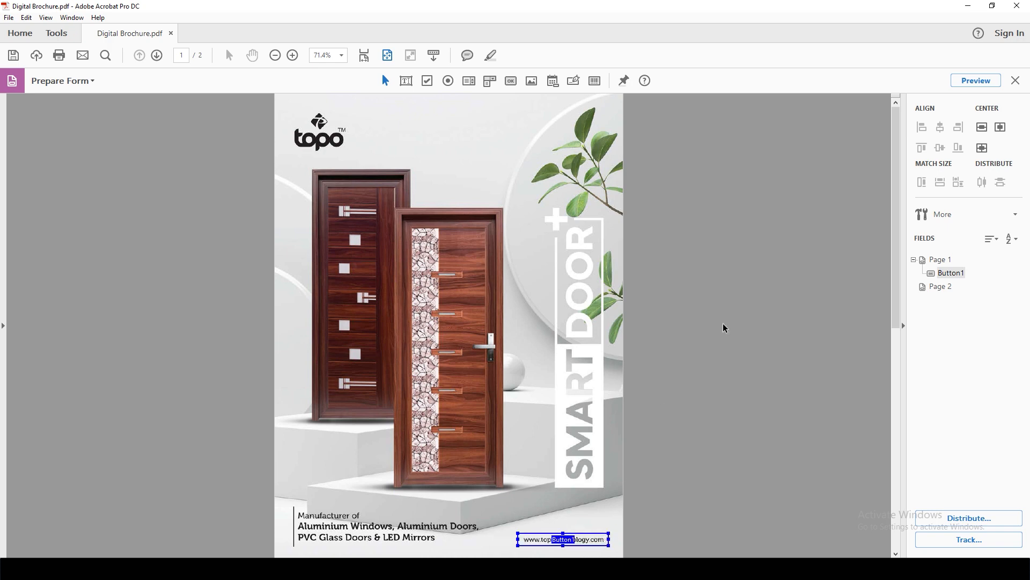
Preview the form and delete the button over the website address on page 1.
click(977, 81)
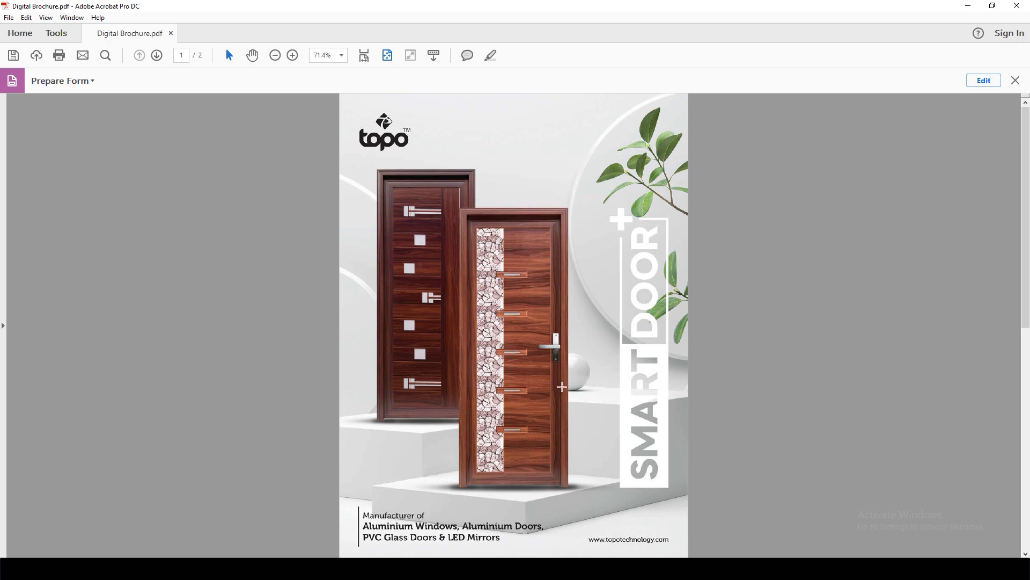
click(986, 82)
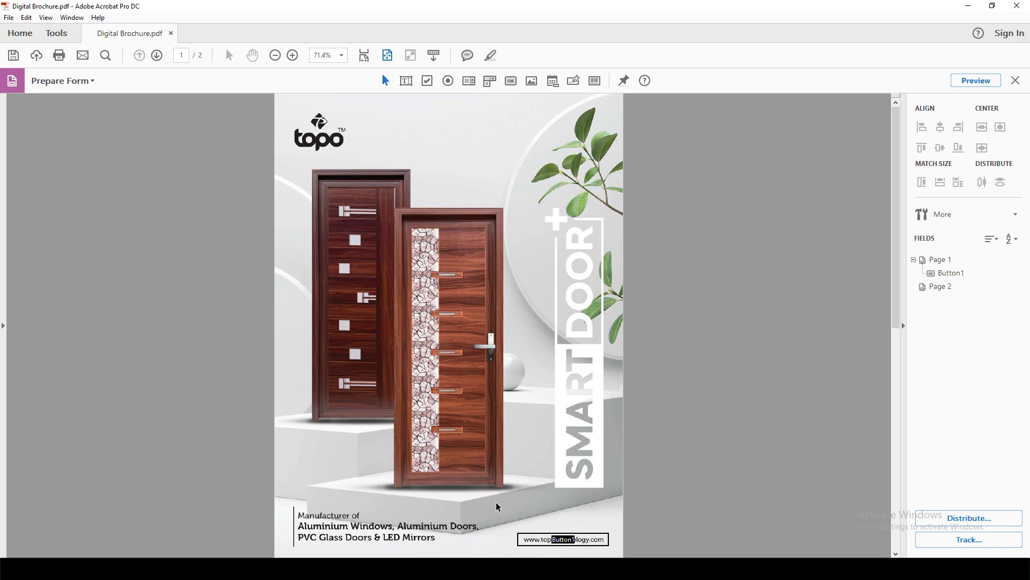
click(558, 542)
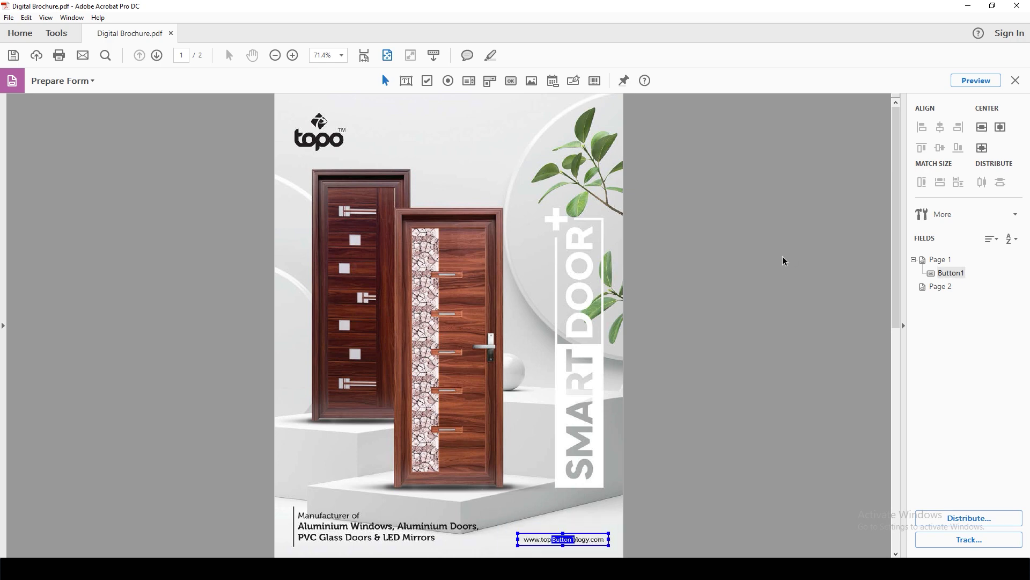
key(Delete)
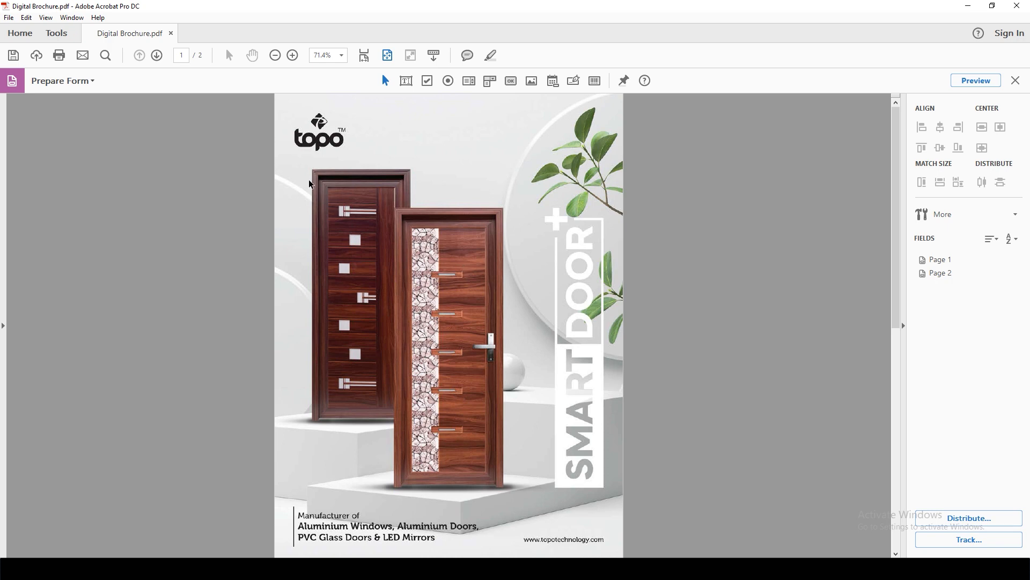
Open the Front PDF from the Digital_Brochure folder.
click(10, 20)
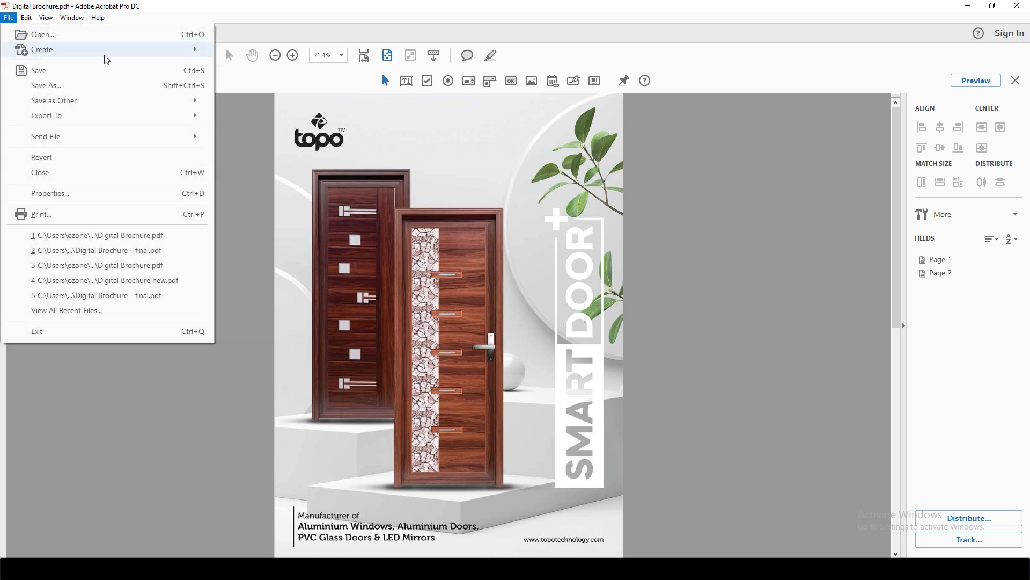
mouse_move(105, 50)
click(270, 54)
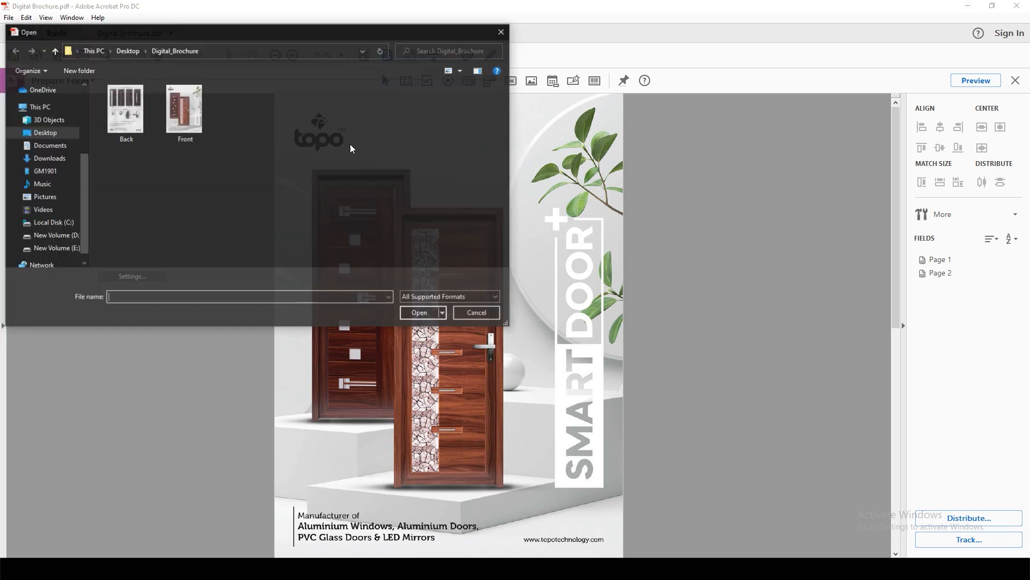
click(187, 111)
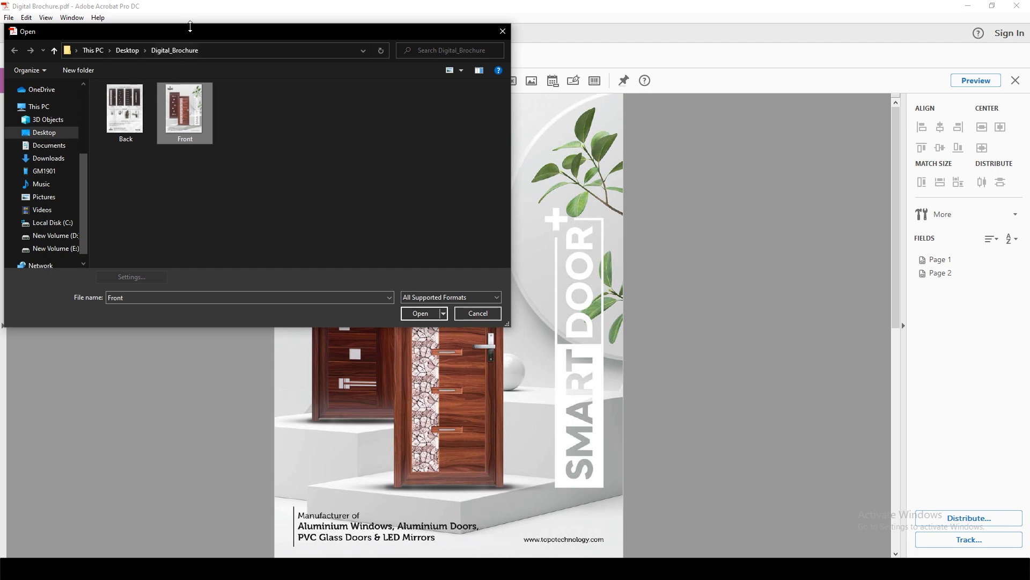
drag(198, 32, 282, 49)
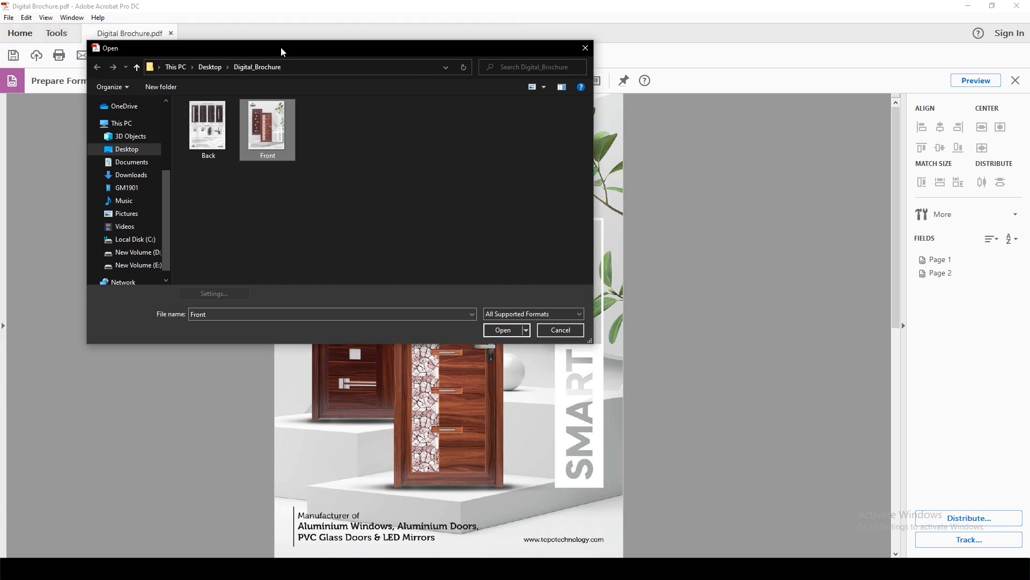
click(510, 329)
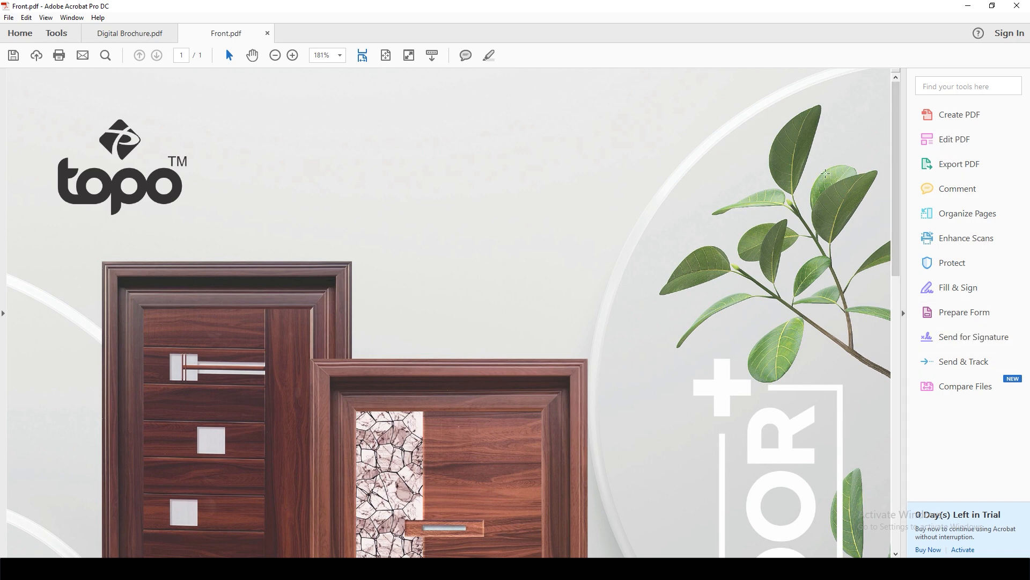
click(963, 141)
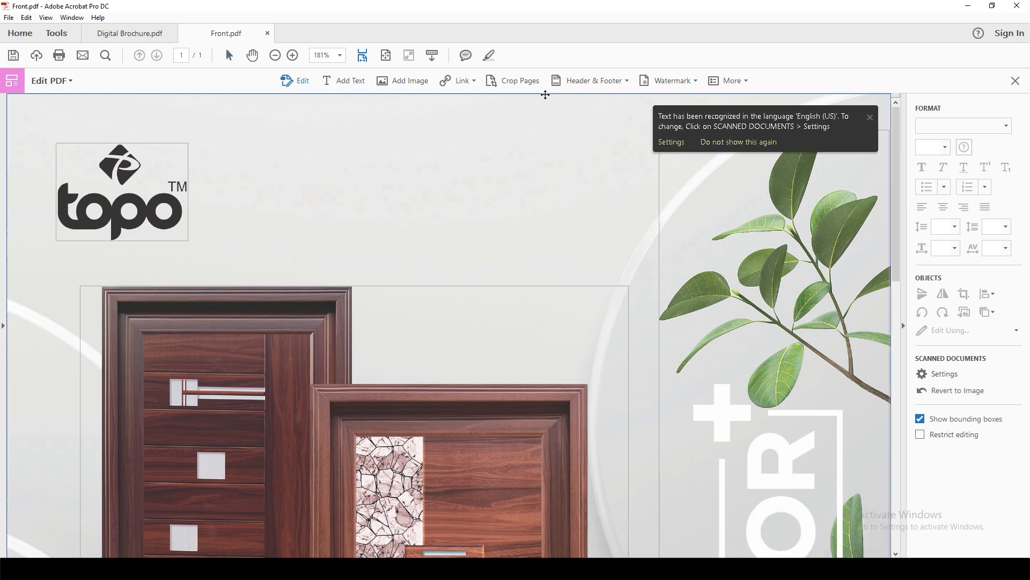
click(475, 85)
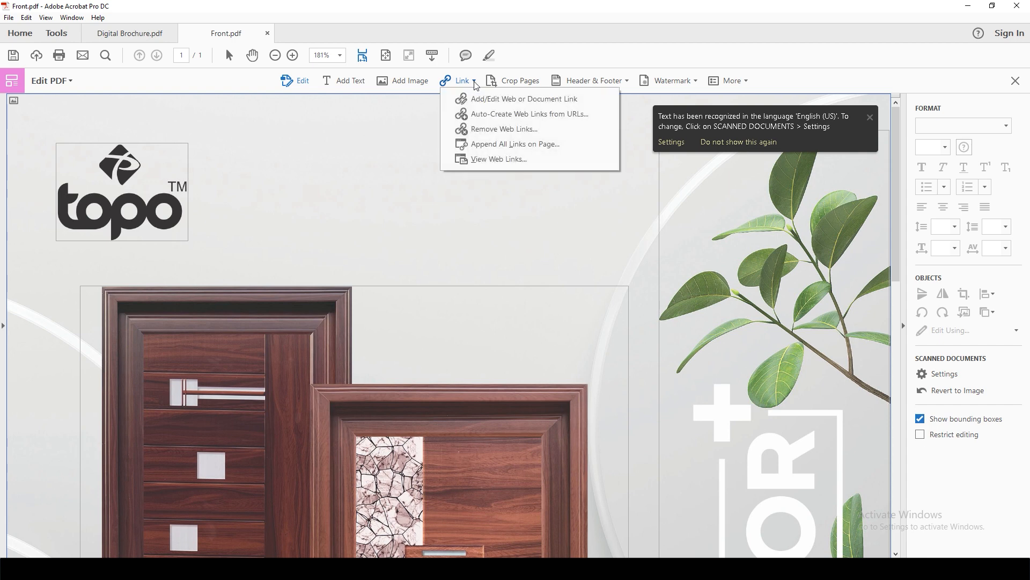
click(492, 99)
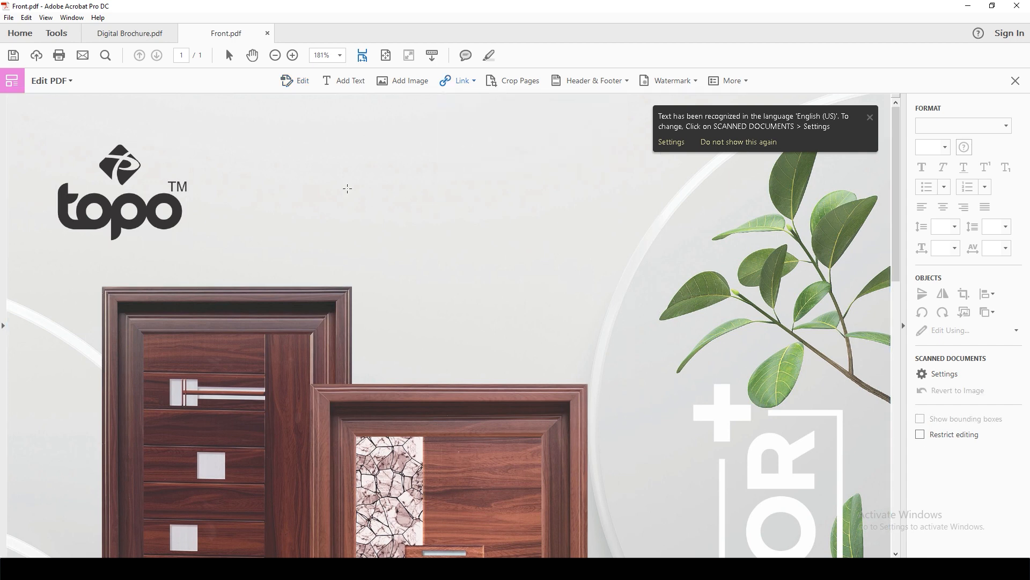
drag(305, 152, 460, 185)
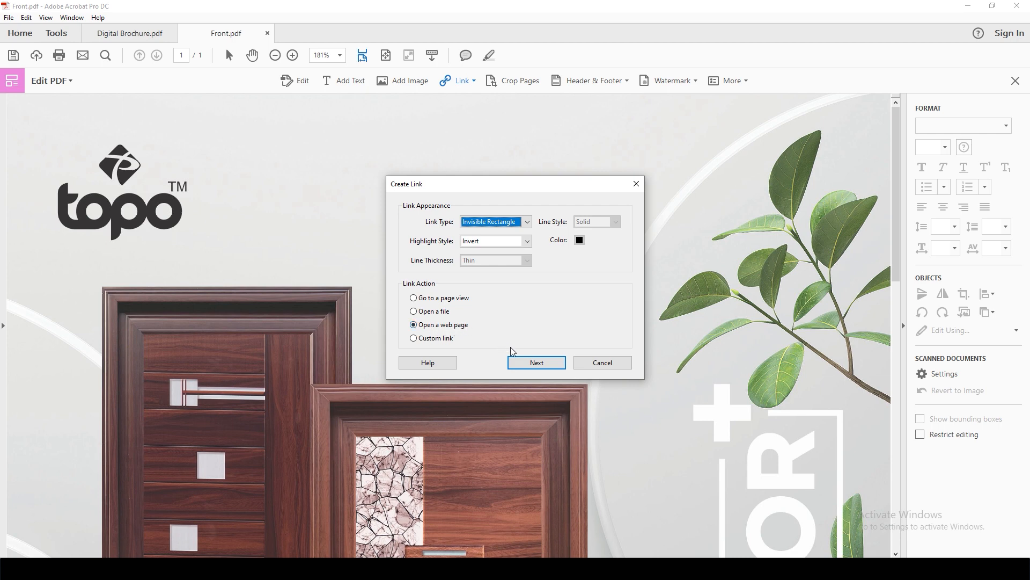
click(537, 362)
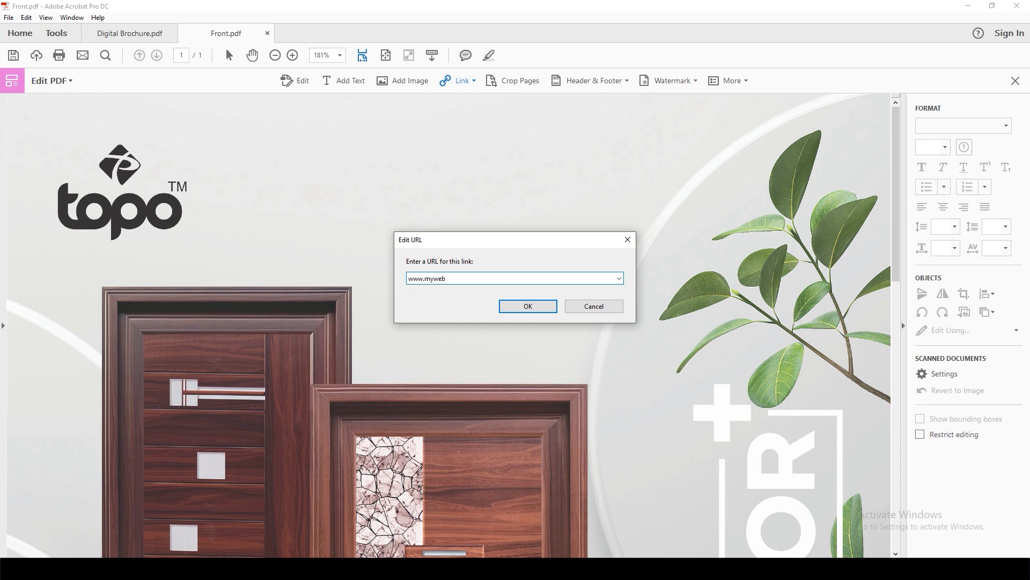
click(528, 306)
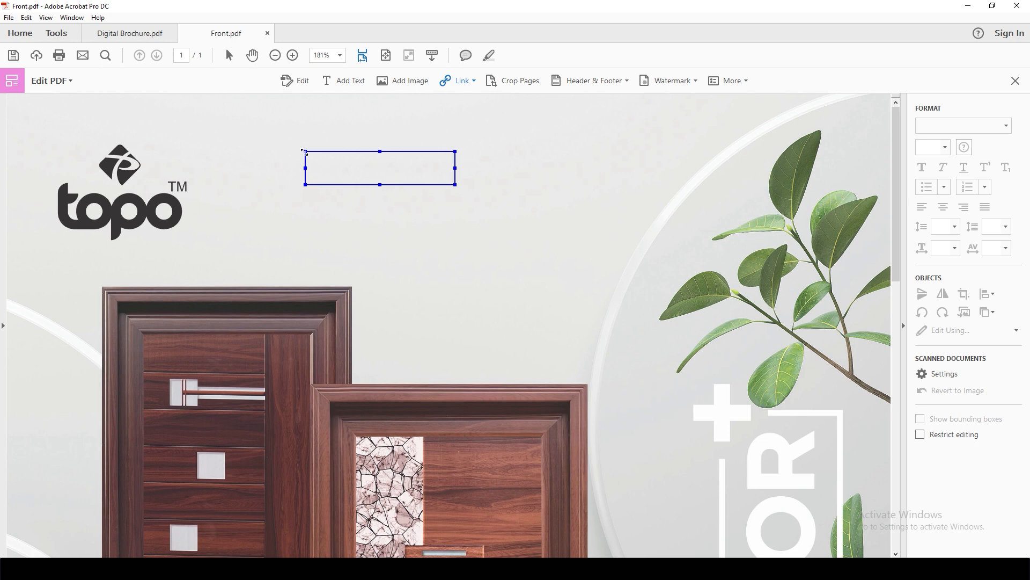
Paste the copied link into Digital Brochure.pdf and fit it over the full website address at the foot of page 1.
click(131, 33)
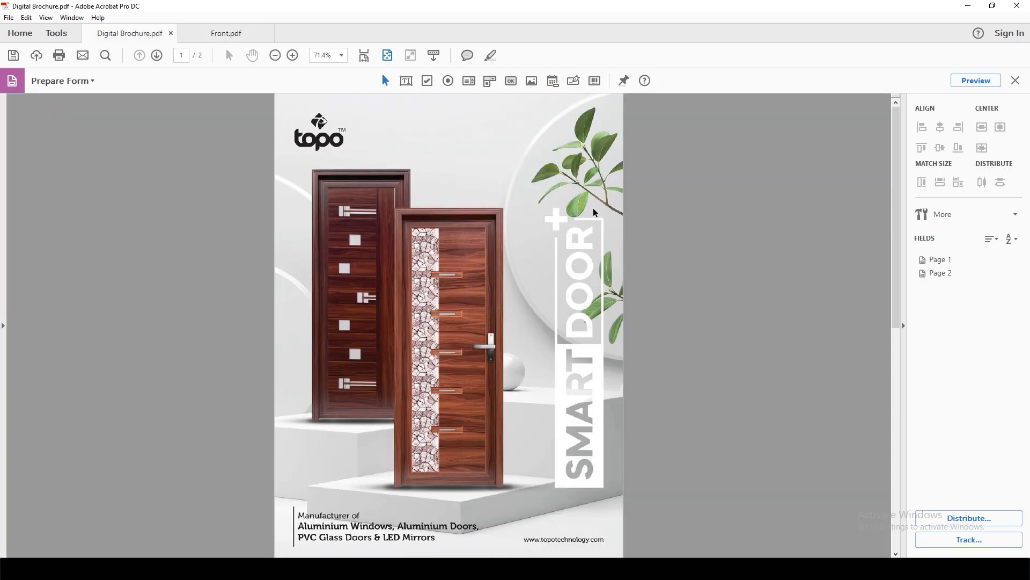
key(ctrl+v)
drag(466, 329, 573, 539)
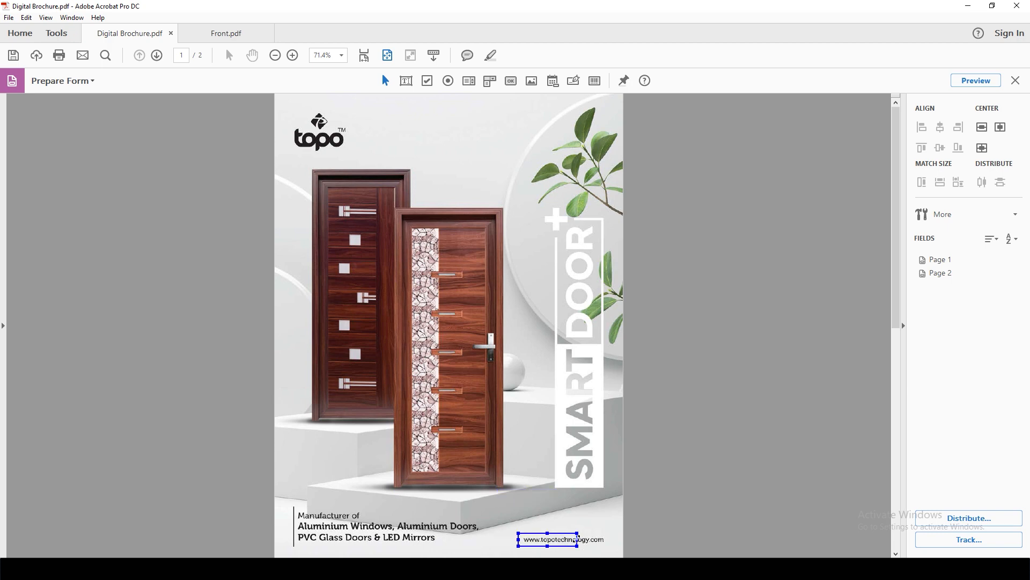
drag(578, 539, 610, 539)
right_click(583, 542)
click(611, 529)
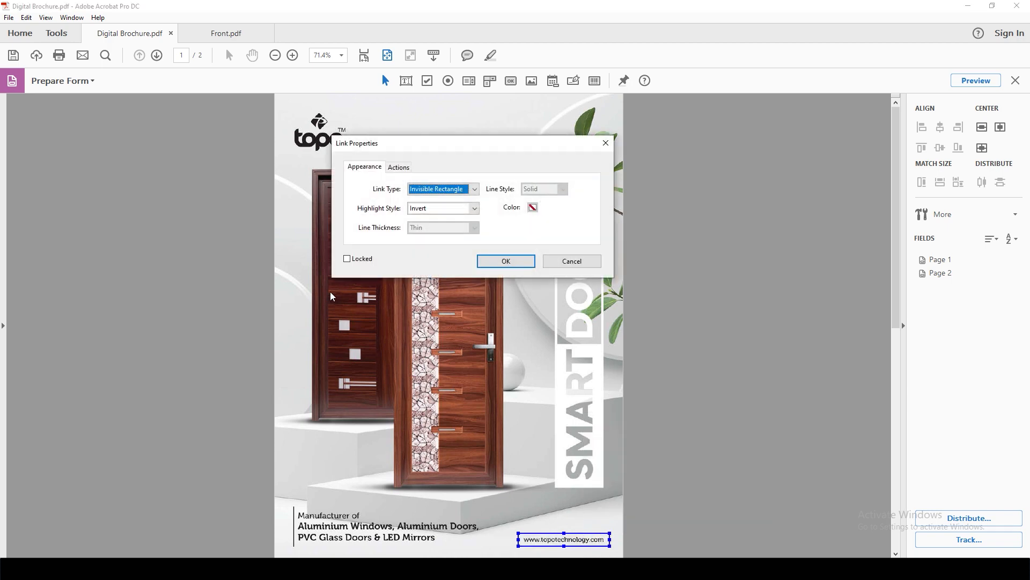
click(403, 173)
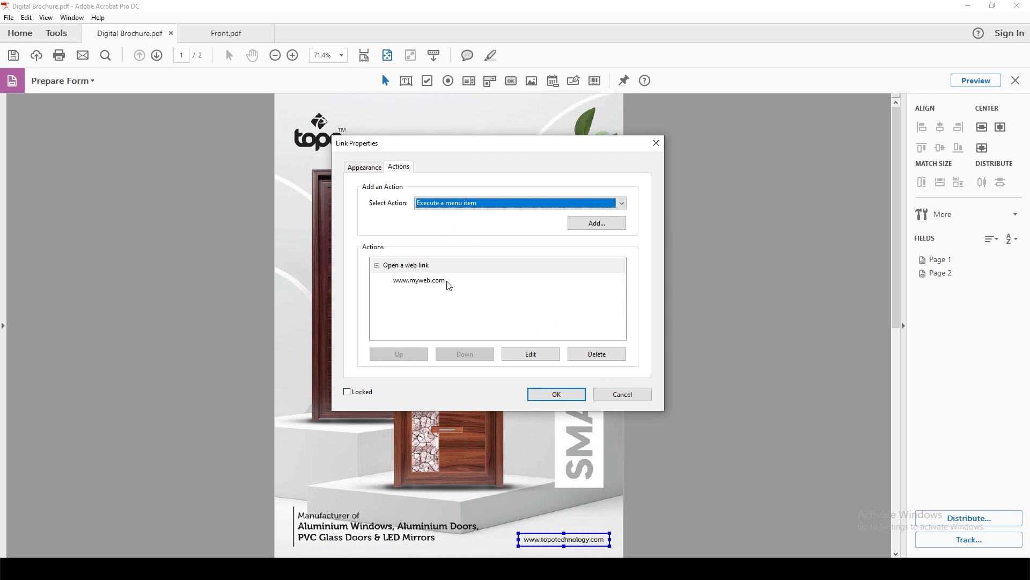
click(428, 267)
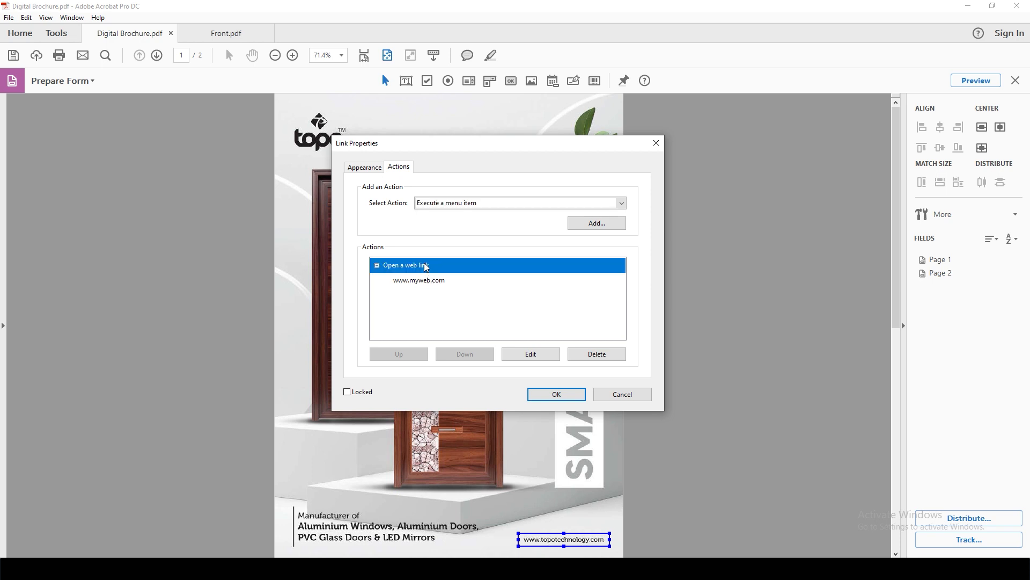
click(531, 353)
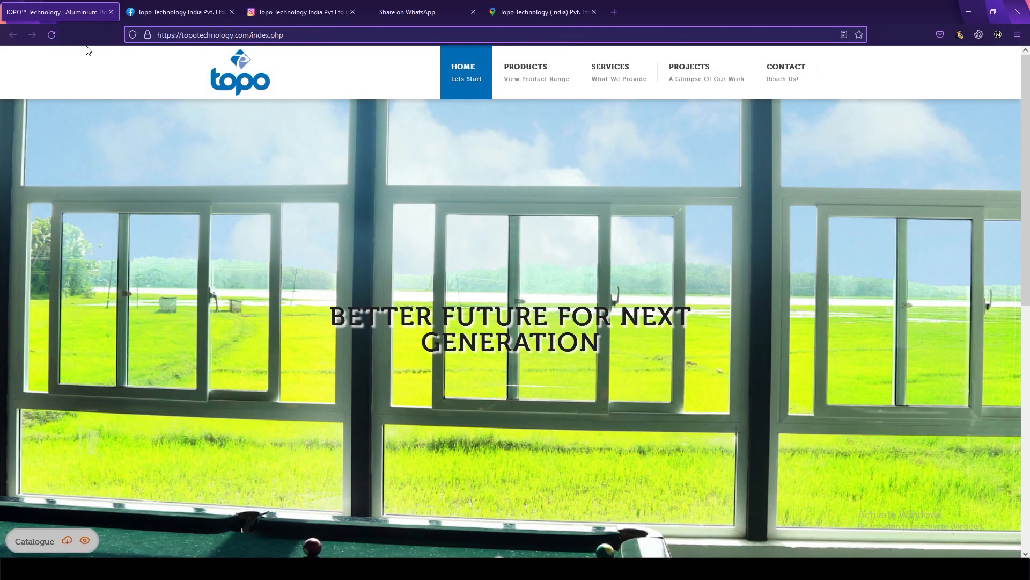
right_click(210, 37)
click(193, 35)
key(ctrl+c)
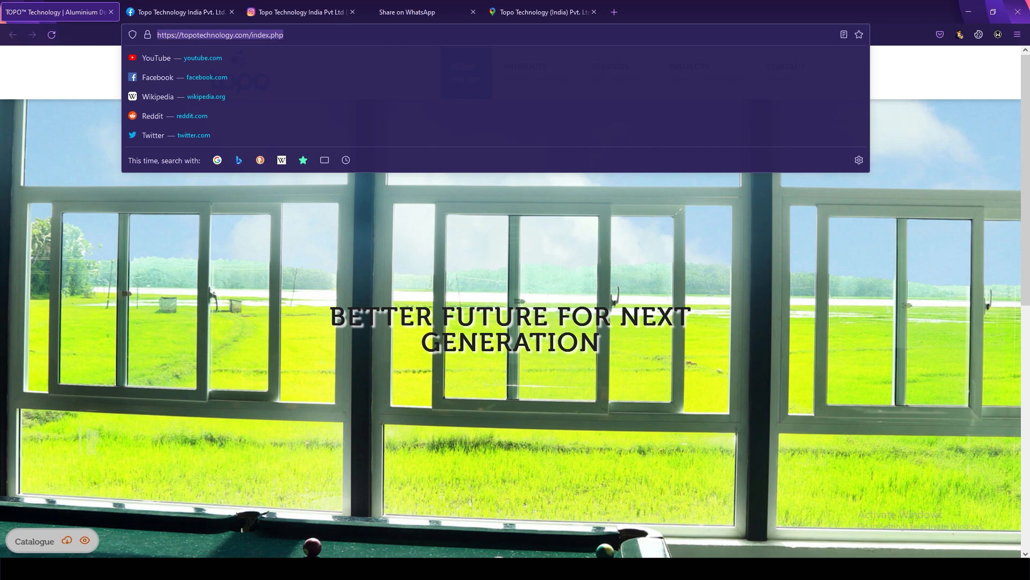
click(196, 569)
click(163, 515)
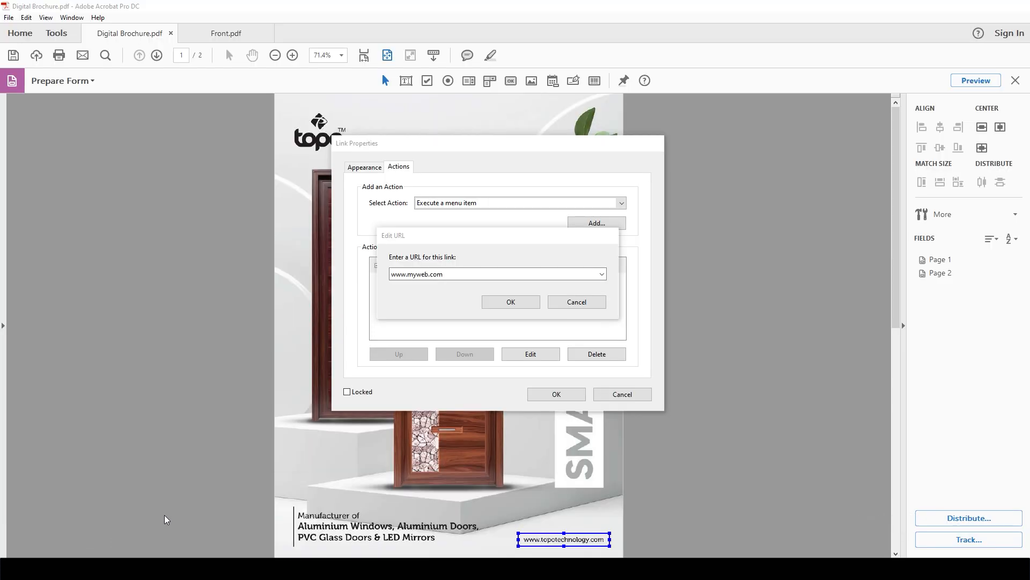
key(ctrl+v)
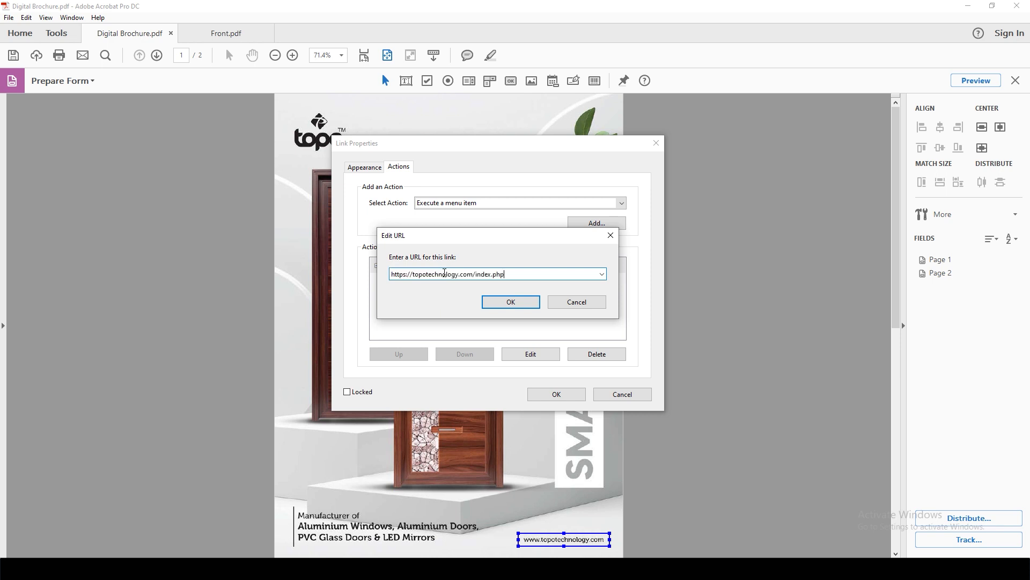
click(513, 302)
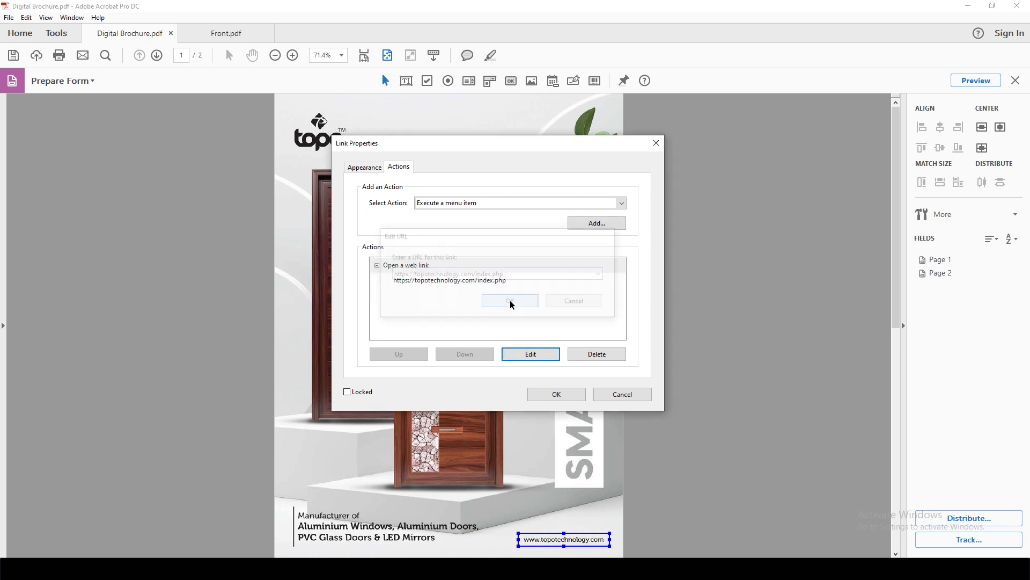
click(553, 396)
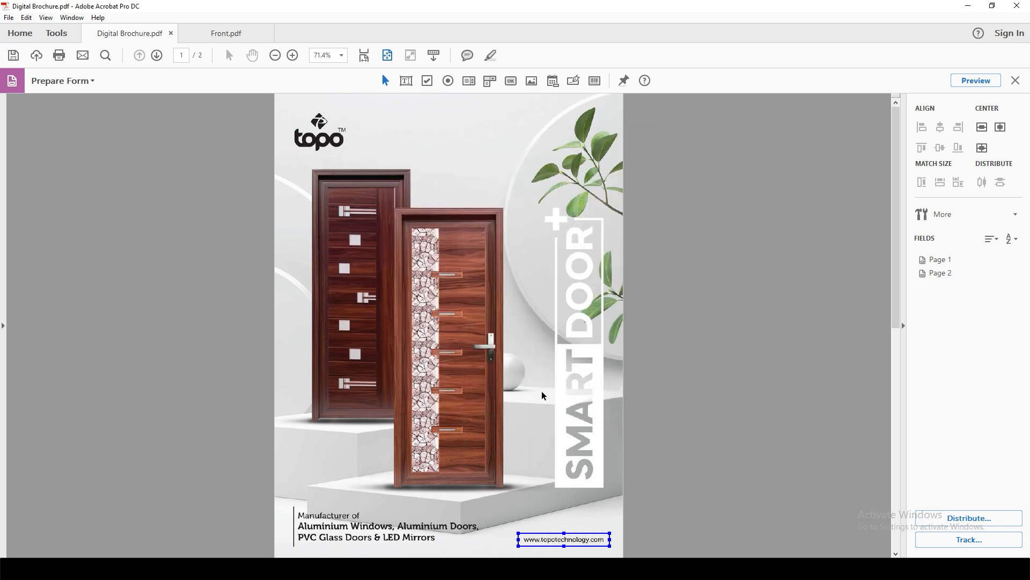
Preview the form to check the website link on page 1, and close Front.pdf.
click(973, 81)
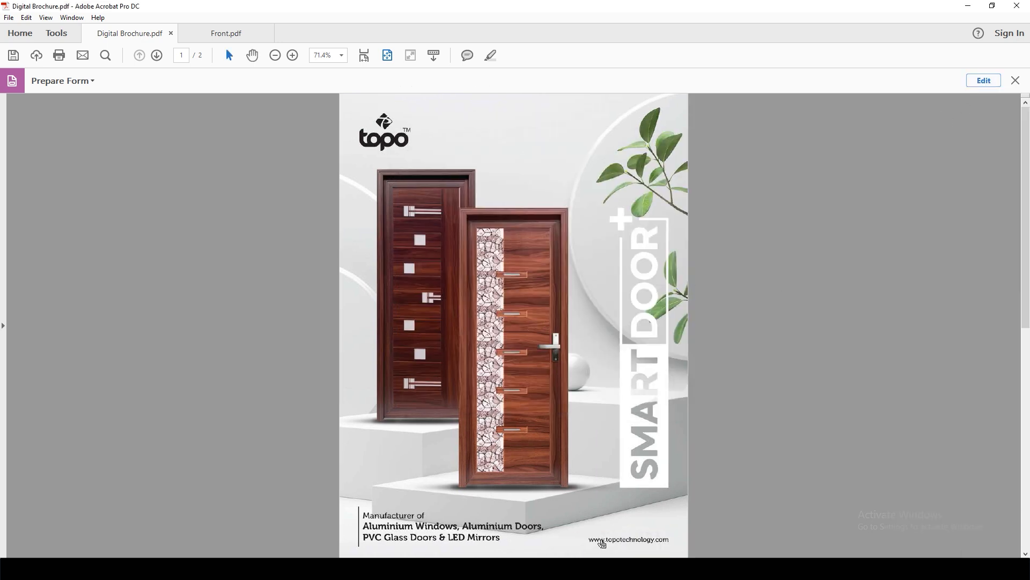
mouse_move(602, 543)
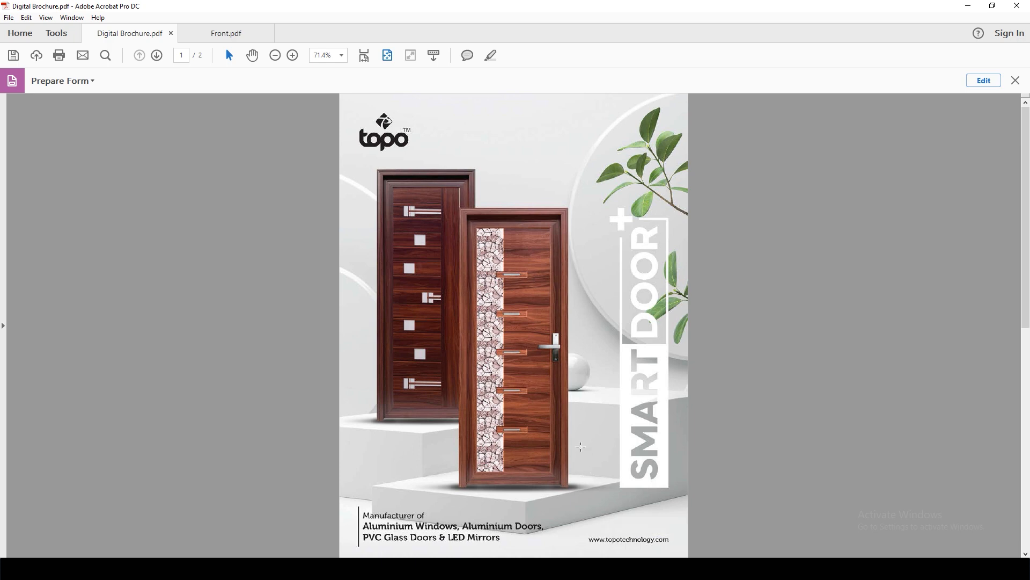
click(215, 36)
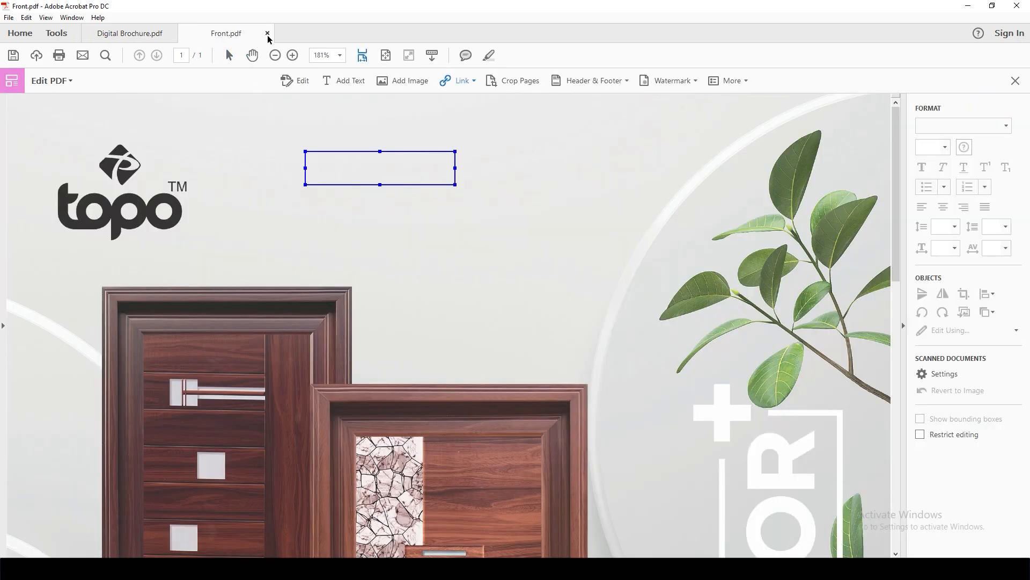
click(268, 35)
click(580, 310)
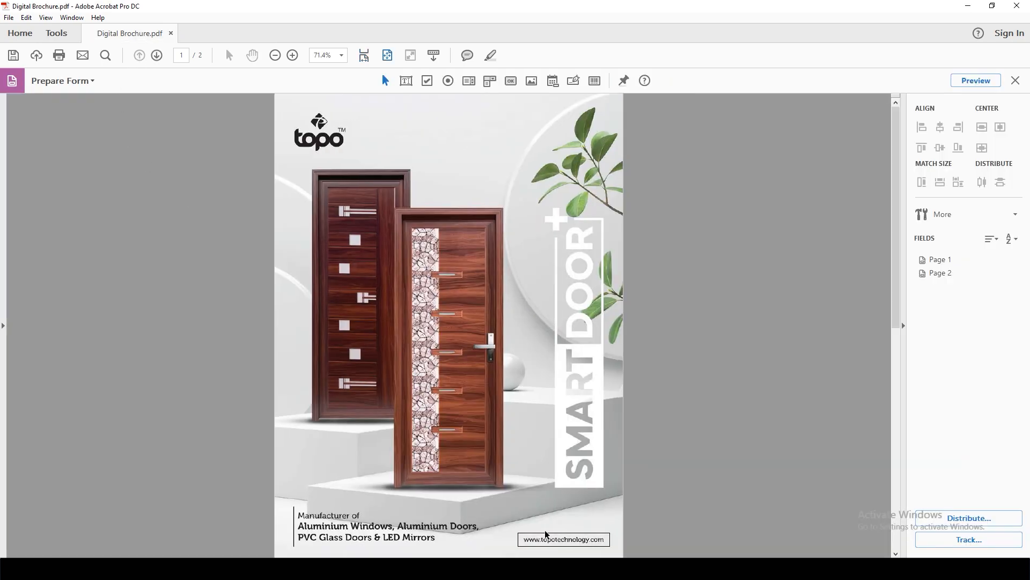
Place copies of the website link over the Facebook, Instagram and WhatsApp icons at the foot of page 2.
scroll(513, 492, down, 5)
drag(484, 519, 553, 533)
key(ctrl+c)
key(ctrl+v)
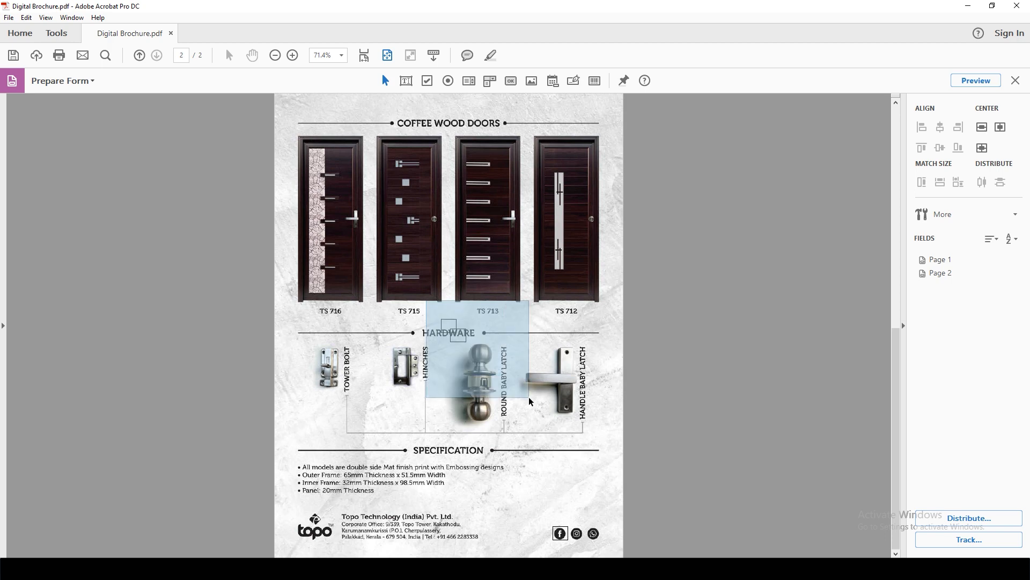
drag(452, 339, 597, 534)
key(ctrl+a)
click(556, 535)
key(ctrl+c)
key(ctrl+v)
Place two more link copies over the corporate office address and the telephone number on page 2, sized to the text.
drag(458, 344, 382, 344)
drag(427, 344, 461, 532)
scroll(403, 534, up, 4)
key(ctrl+c)
key(ctrl+v)
drag(368, 329, 440, 525)
drag(647, 536, 520, 521)
Replace the URL of the link over the Facebook icon with the company's Facebook page address.
right_click(687, 517)
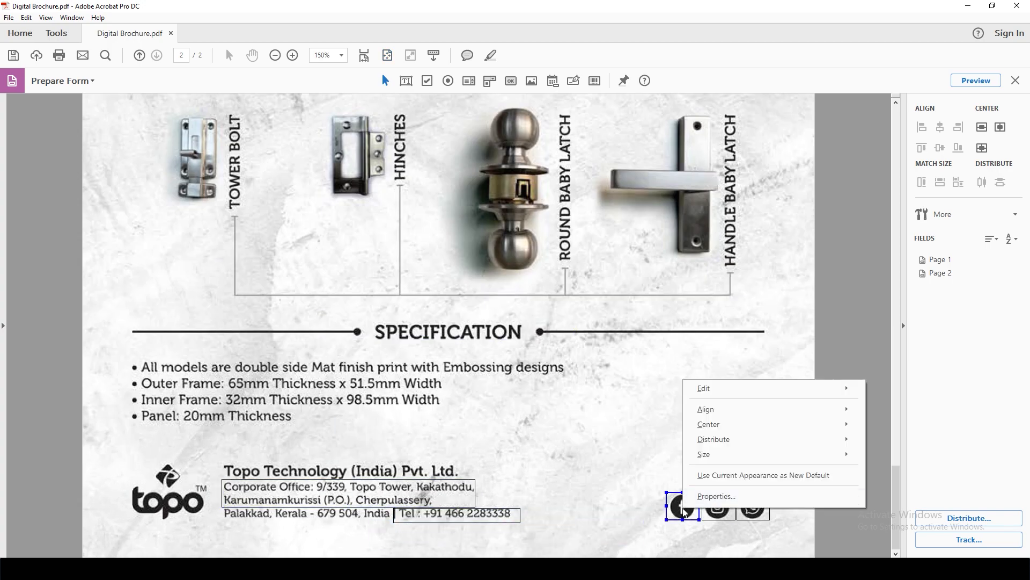
click(713, 494)
click(399, 167)
double_click(451, 294)
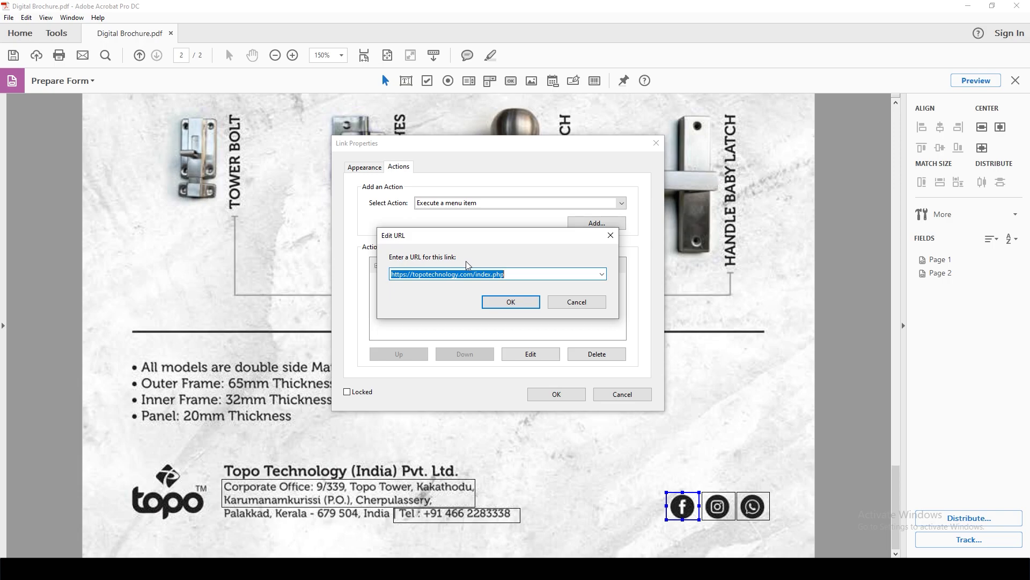
key(ctrl+v)
click(511, 301)
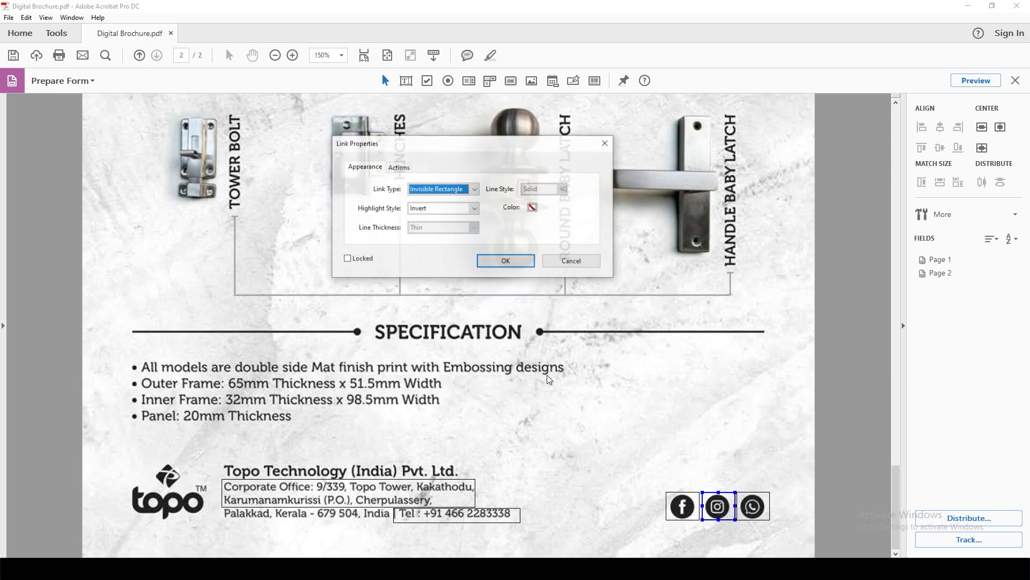
Replace the URL of the link over the Instagram icon with the company's Instagram page address.
click(399, 166)
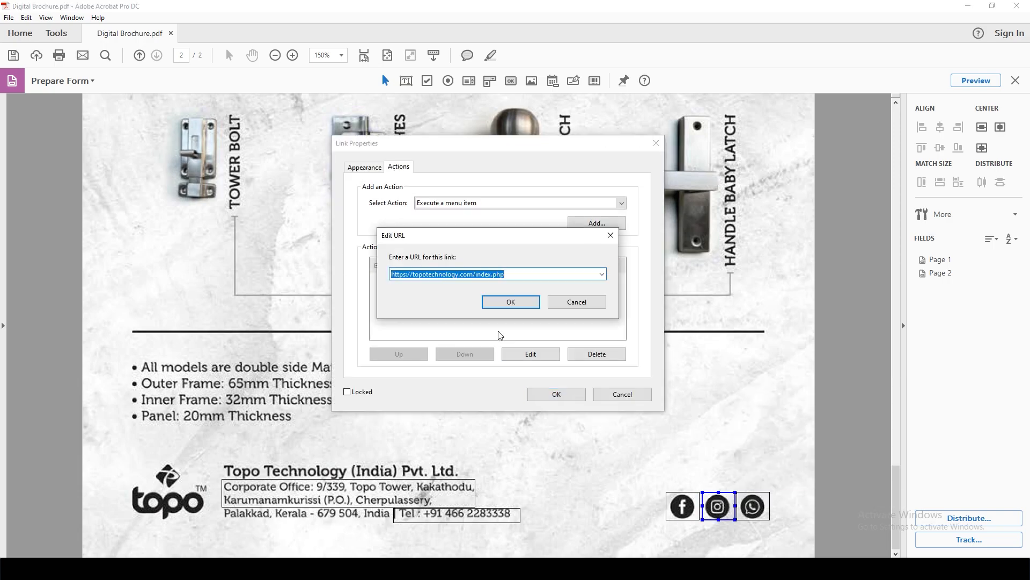
key(ctrl+v)
click(511, 301)
click(506, 260)
Replace the URL of the link over the WhatsApp icon with the WhatsApp chat address copied from the browser.
click(753, 506)
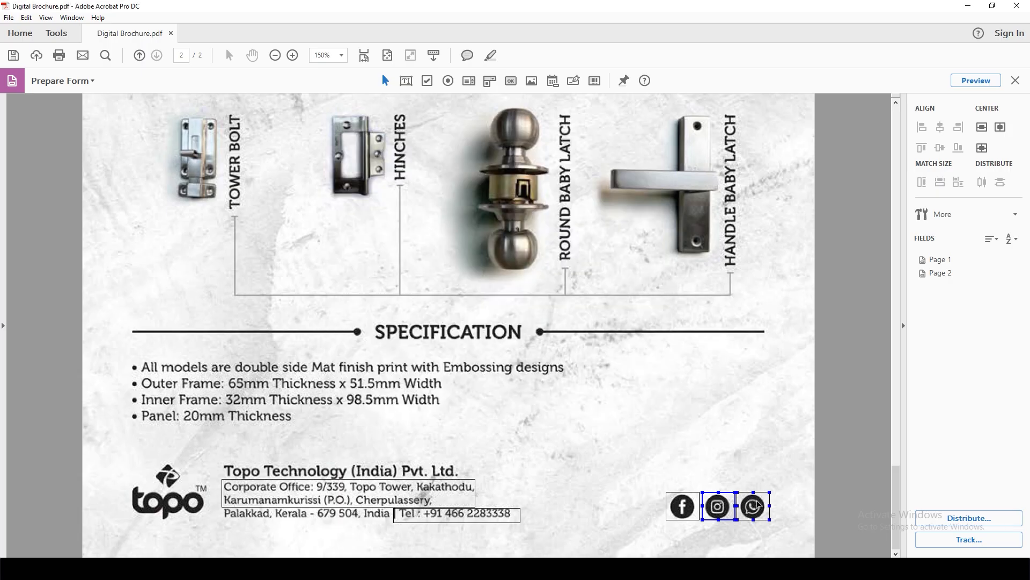
right_click(758, 506)
click(783, 483)
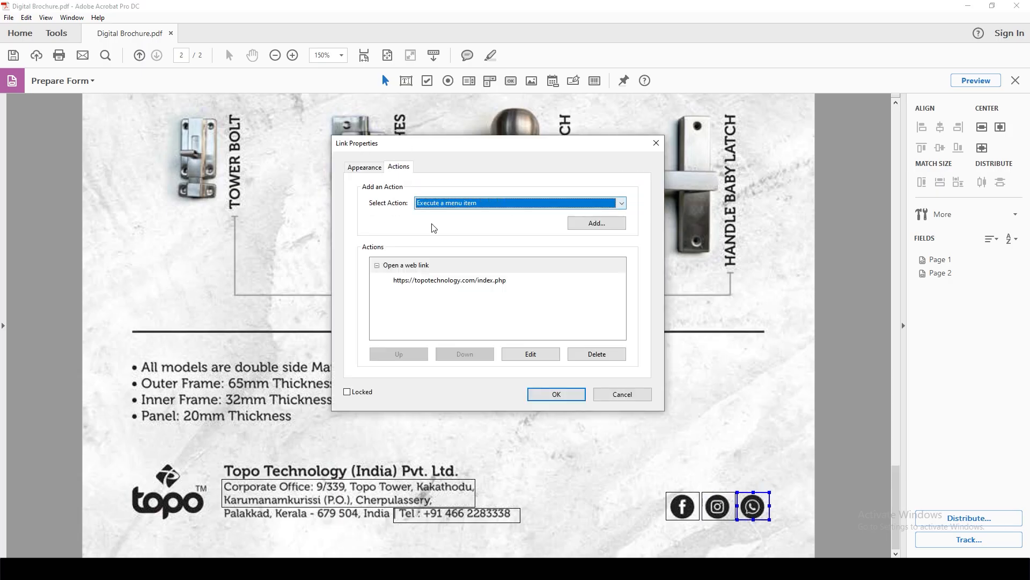
click(448, 287)
click(530, 354)
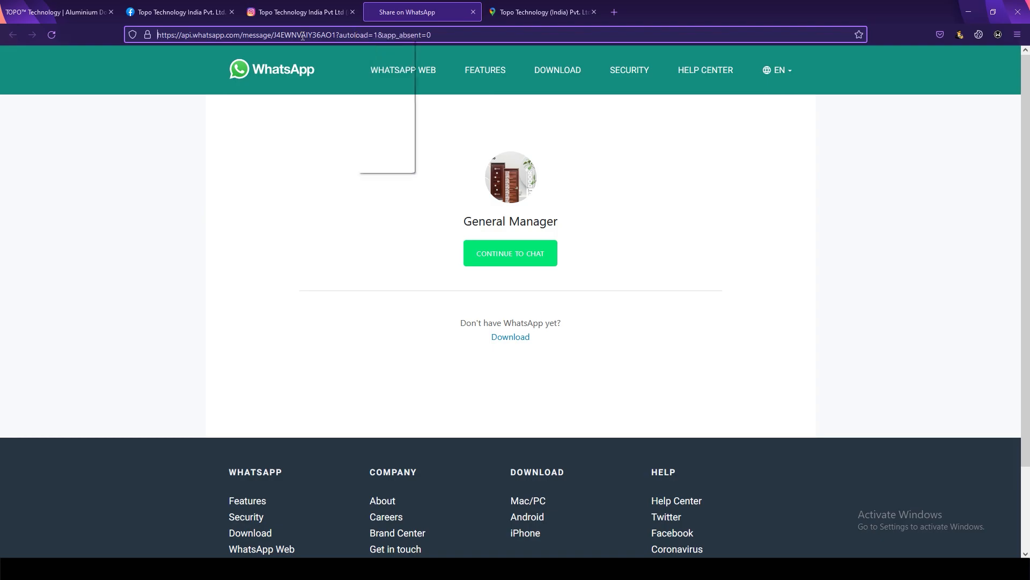
key(alt+Tab)
key(ctrl+v)
click(511, 301)
click(556, 394)
Replace the URL of the link over the corporate office address with the company's Google Maps location address.
click(296, 483)
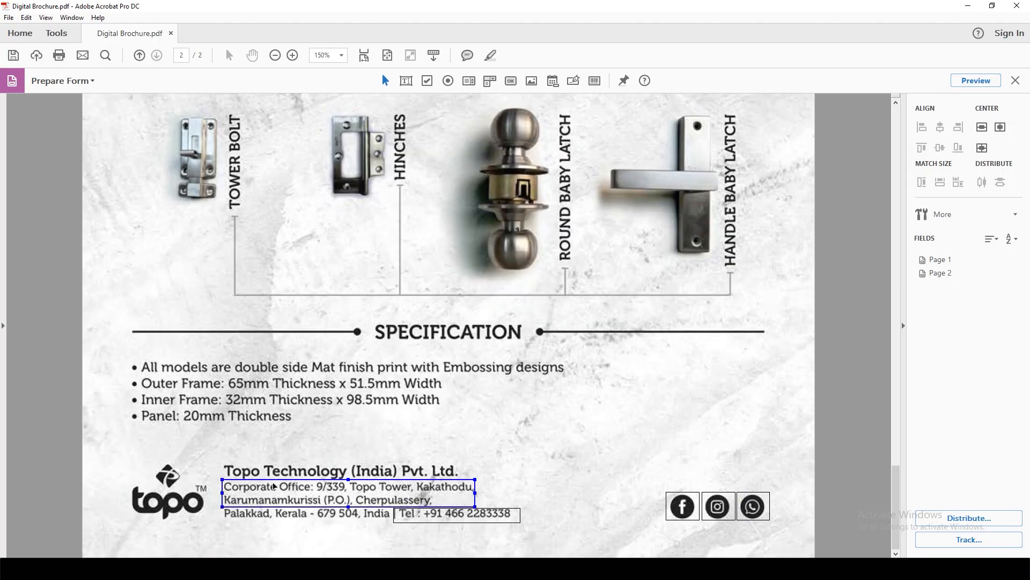
right_click(285, 487)
click(343, 479)
click(448, 287)
click(529, 353)
click(187, 262)
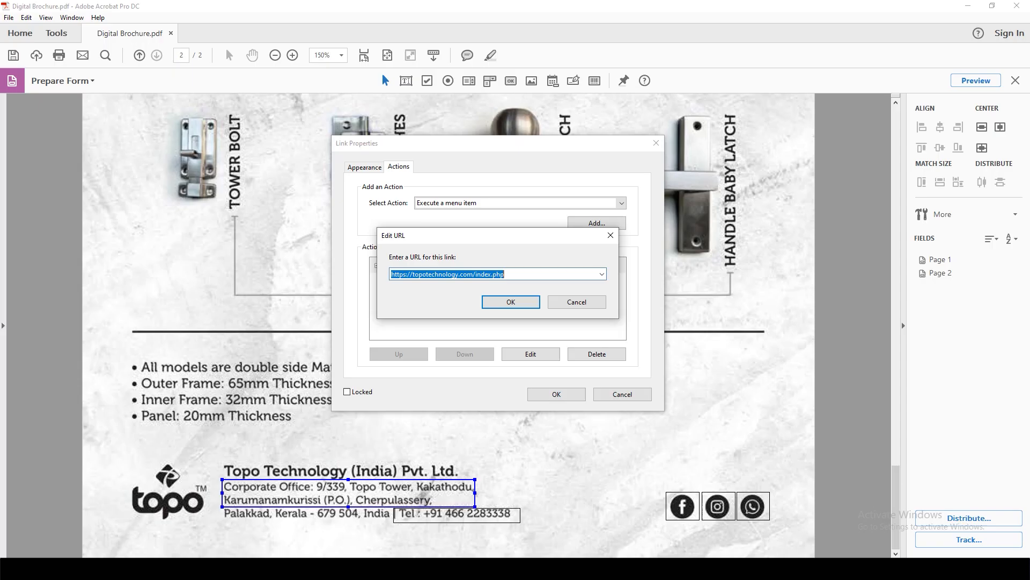
click(516, 301)
click(556, 393)
Replace the URL of the link over the telephone number with "tel:" followed by the company's phone number.
right_click(486, 514)
mouse_move(520, 400)
click(519, 502)
click(531, 354)
text(te)
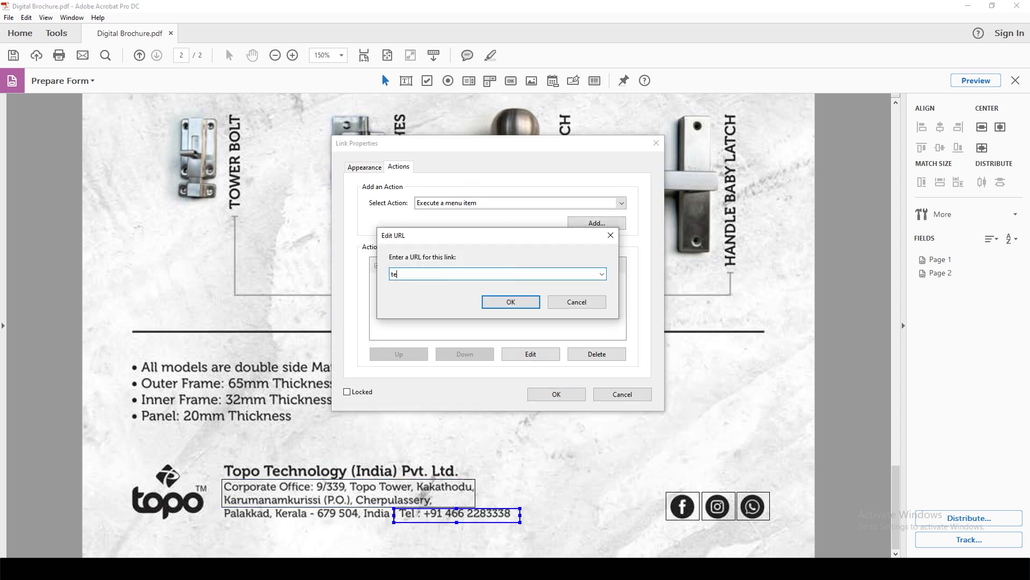
text(l:+91 466)
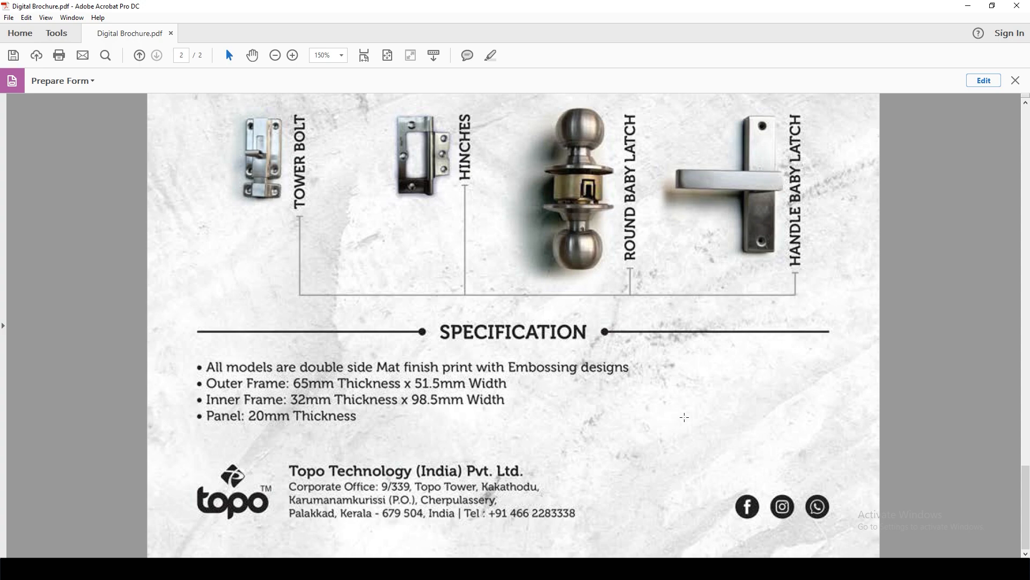
Review the brochure in preview with whole pages fitted to the window, from the page 2 doors and hardware back to the page 1 cover.
key(ctrl+0)
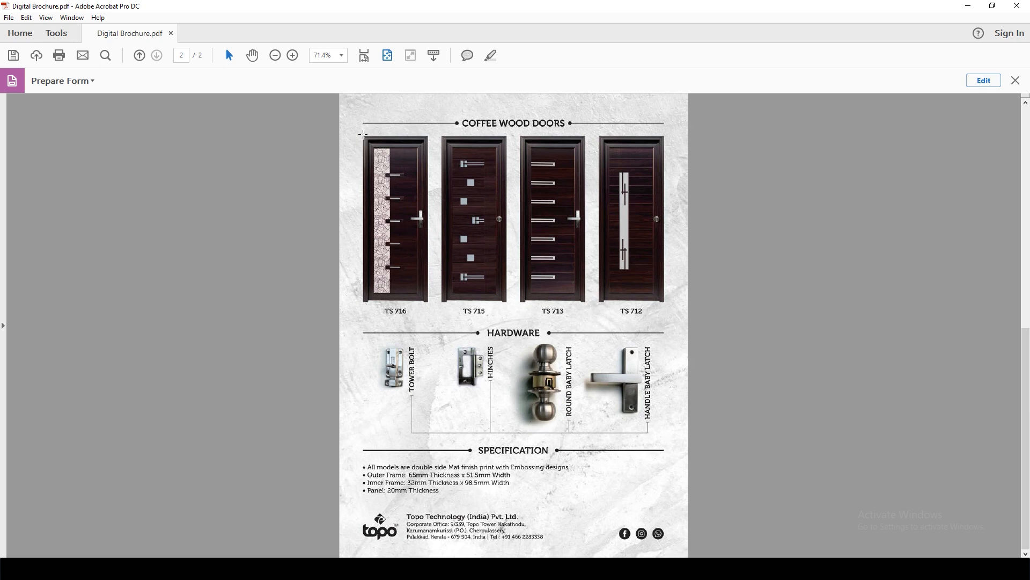
drag(360, 132, 432, 308)
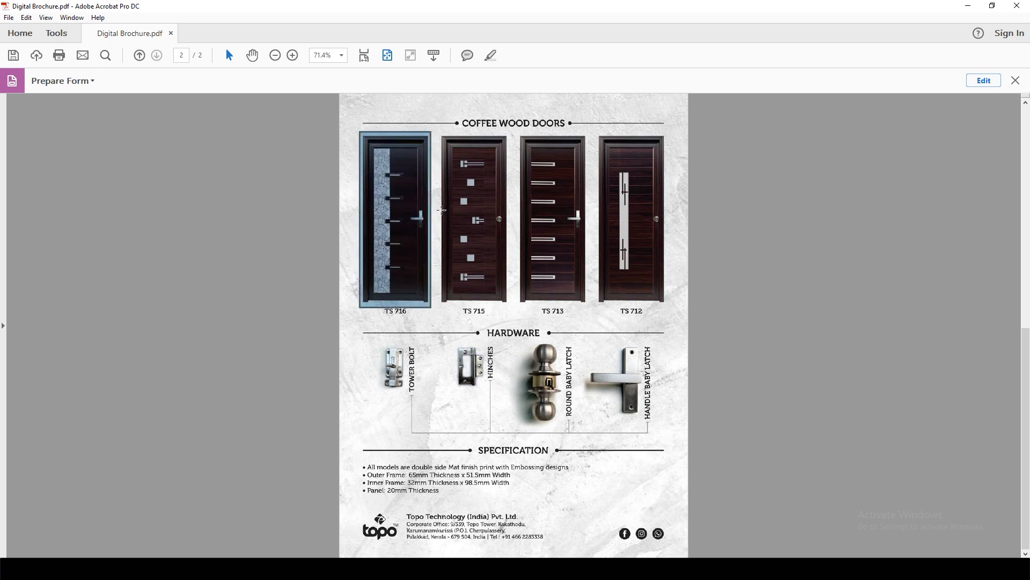
click(348, 113)
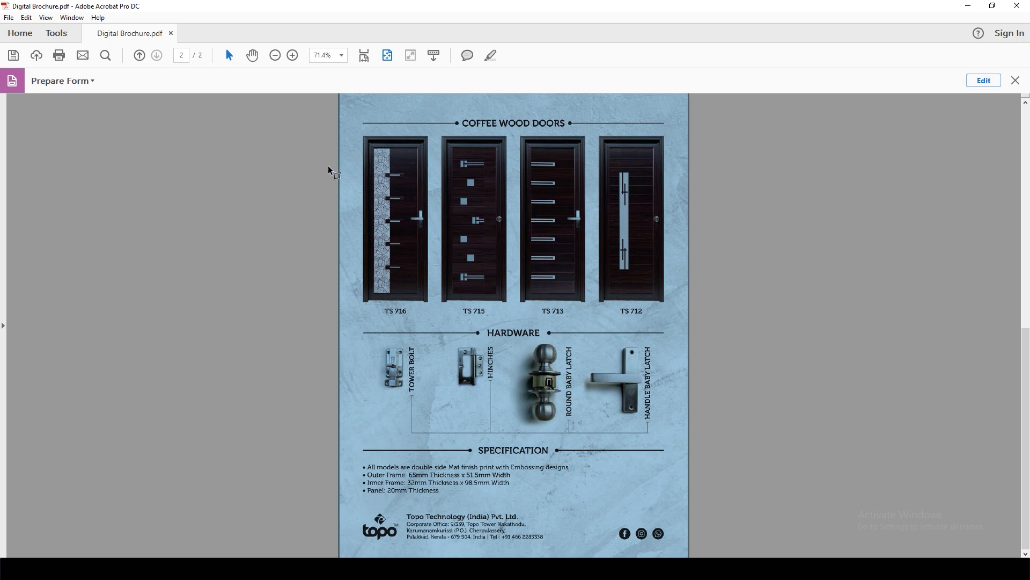
click(375, 185)
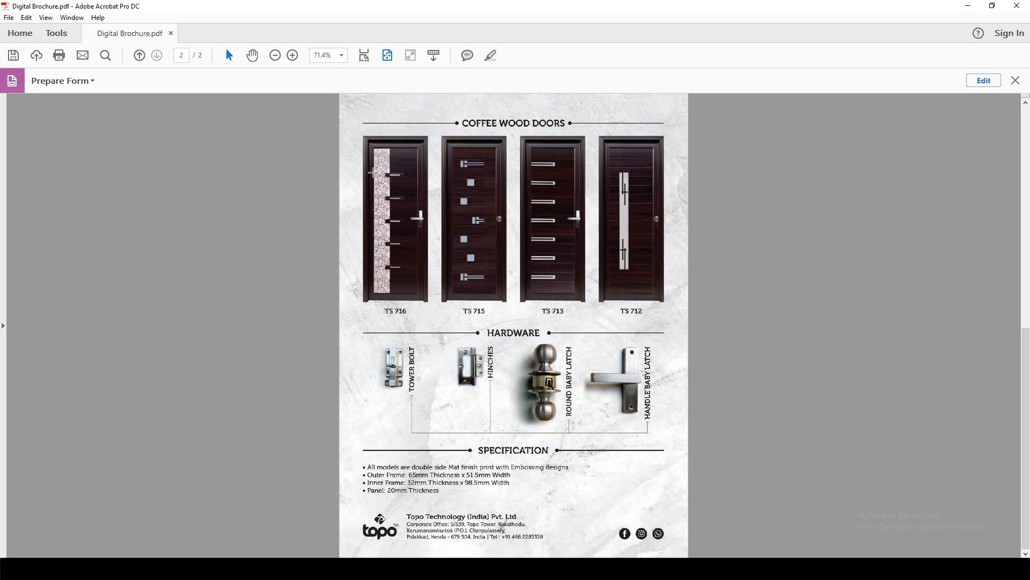
click(400, 175)
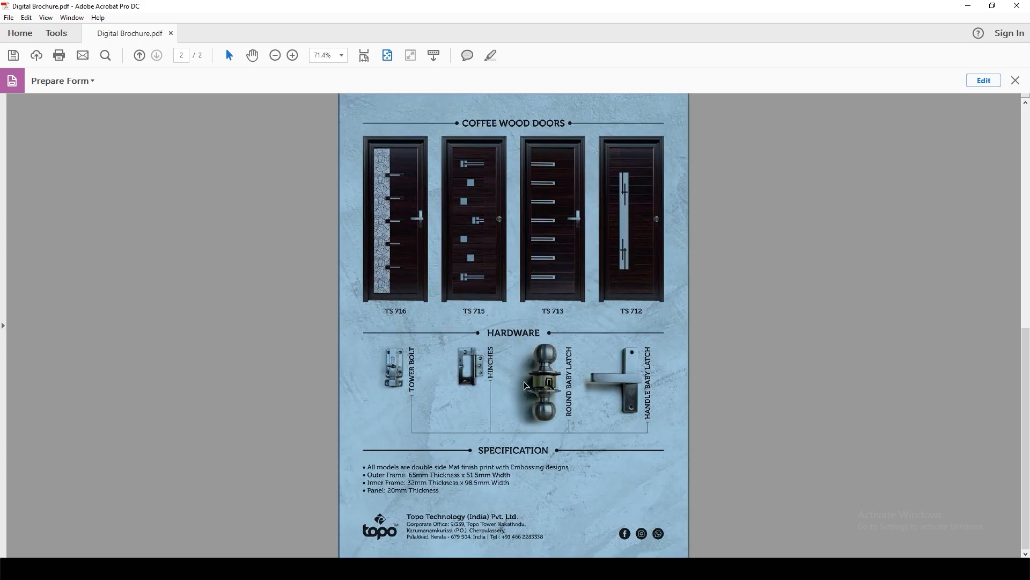
click(540, 382)
scroll(524, 385, up, 3)
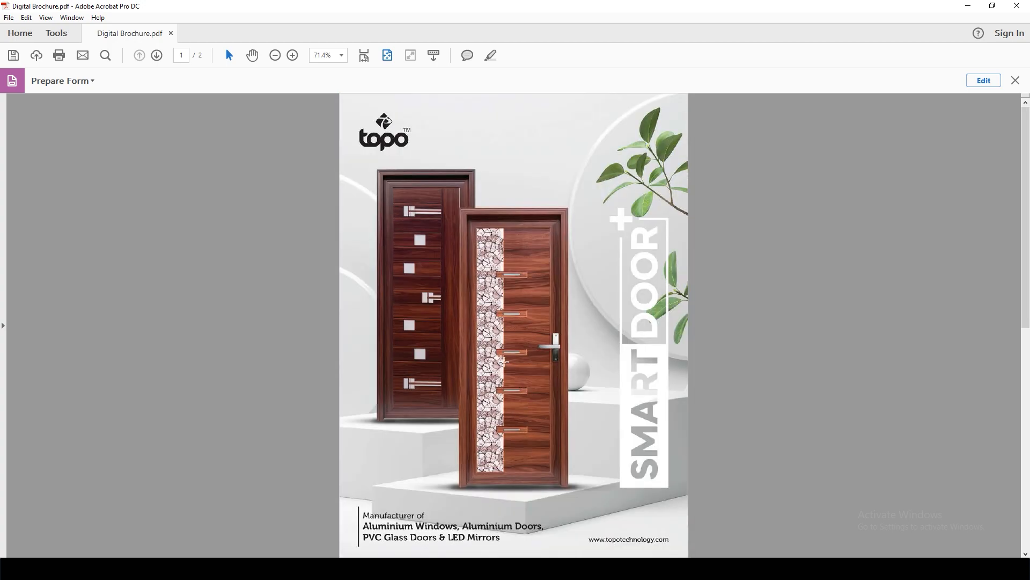